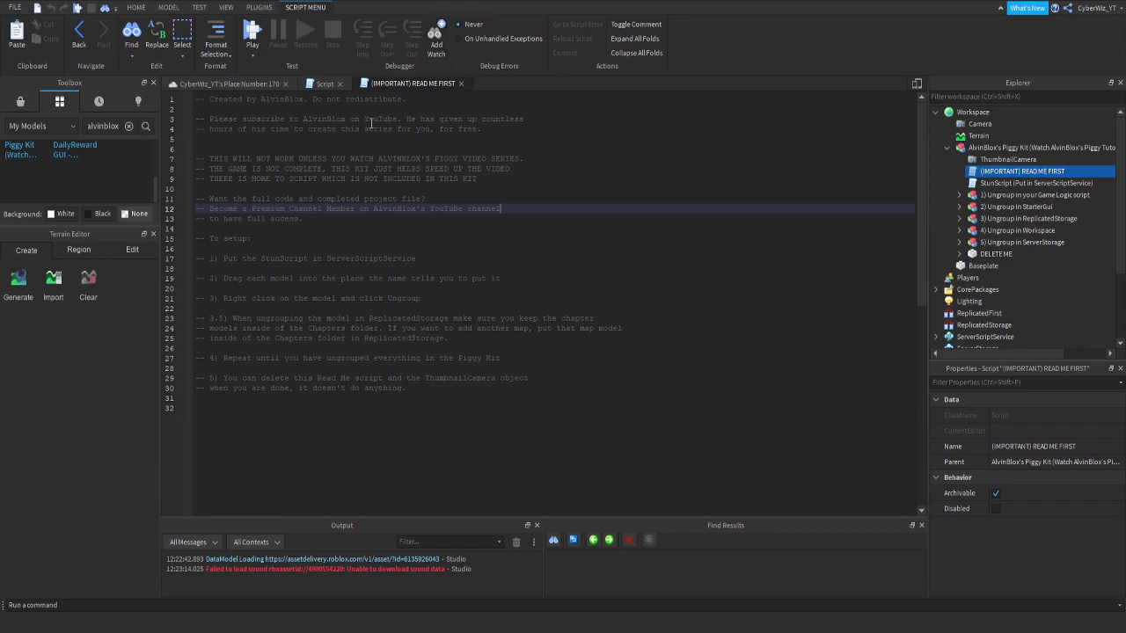
click(409, 109)
key(BackSpace)
click(295, 99)
key(Return)
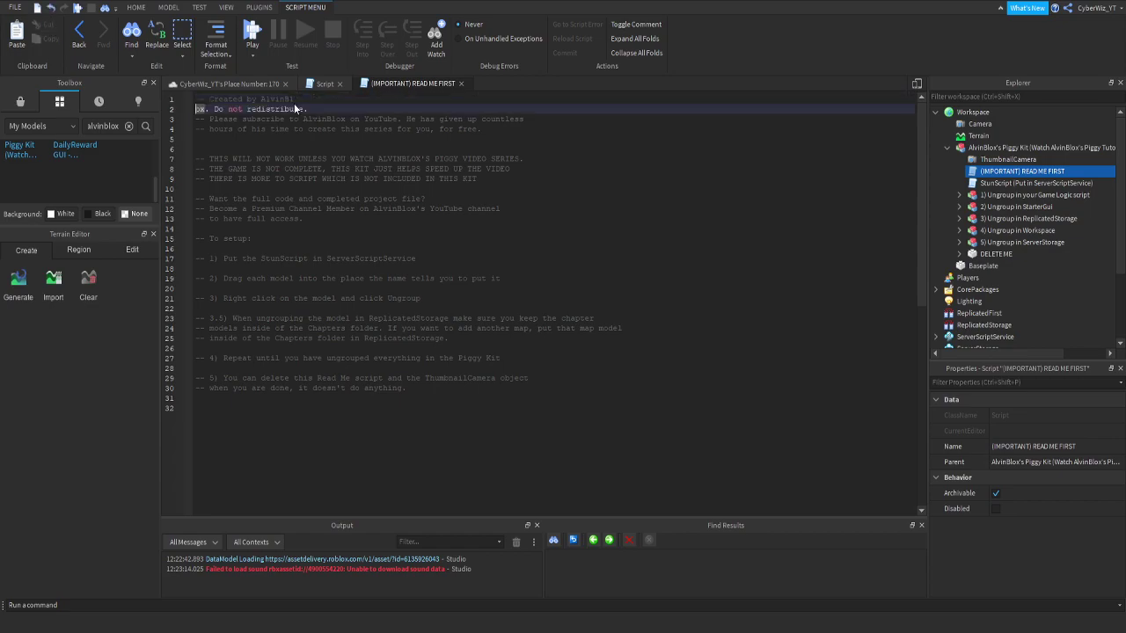
key(ctrl+z)
key(ctrl+z)
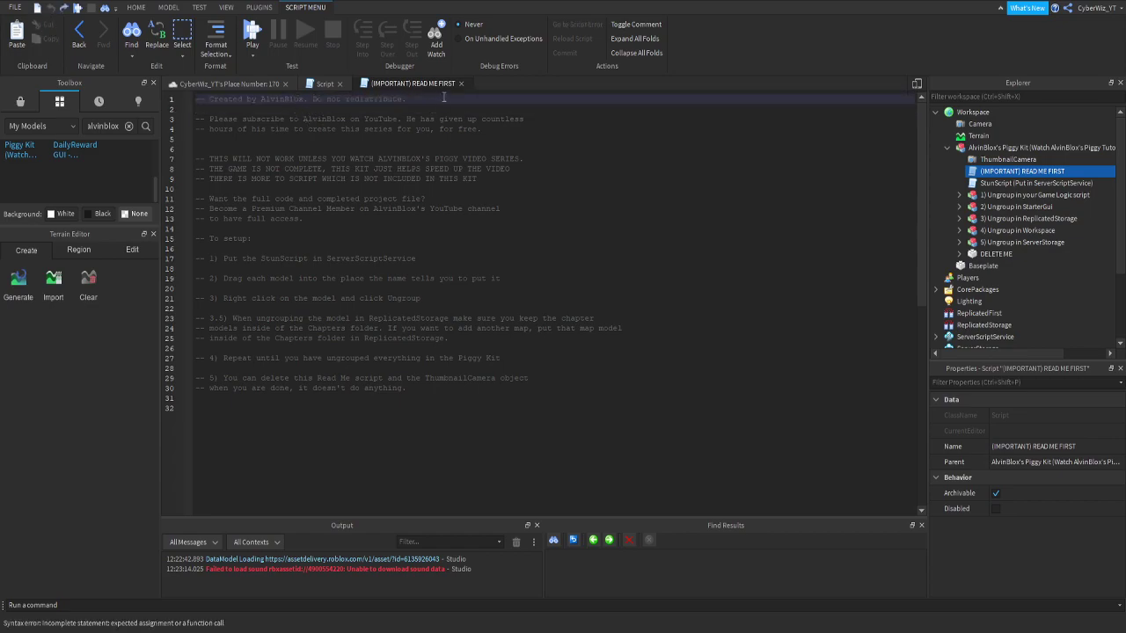
Read the credit and redistribution notice on the first line of the (IMPORTANT) READ ME FIRST script
click(375, 112)
click(377, 100)
double_click(377, 100)
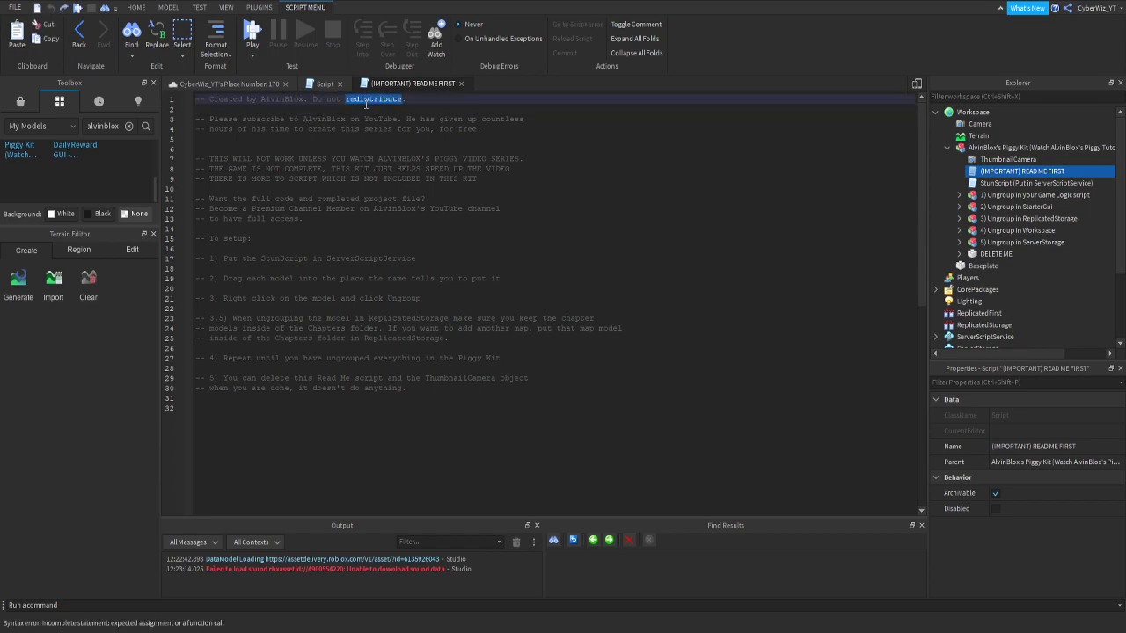
click(379, 100)
double_click(378, 100)
triple_click(378, 101)
triple_click(378, 101)
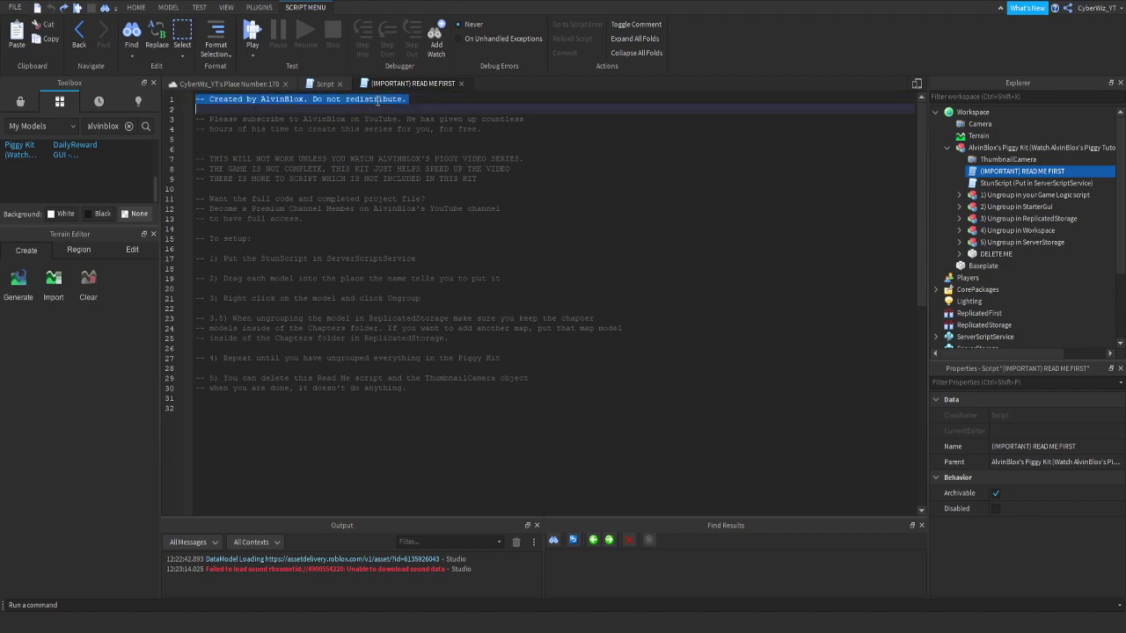
click(379, 102)
double_click(378, 100)
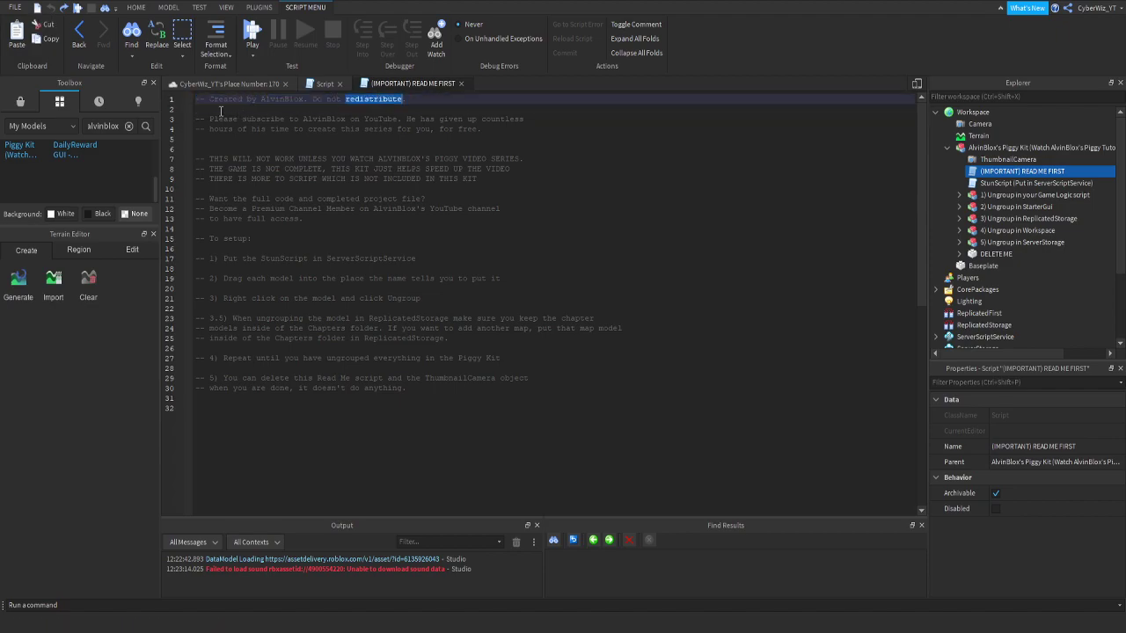
drag(209, 99, 385, 101)
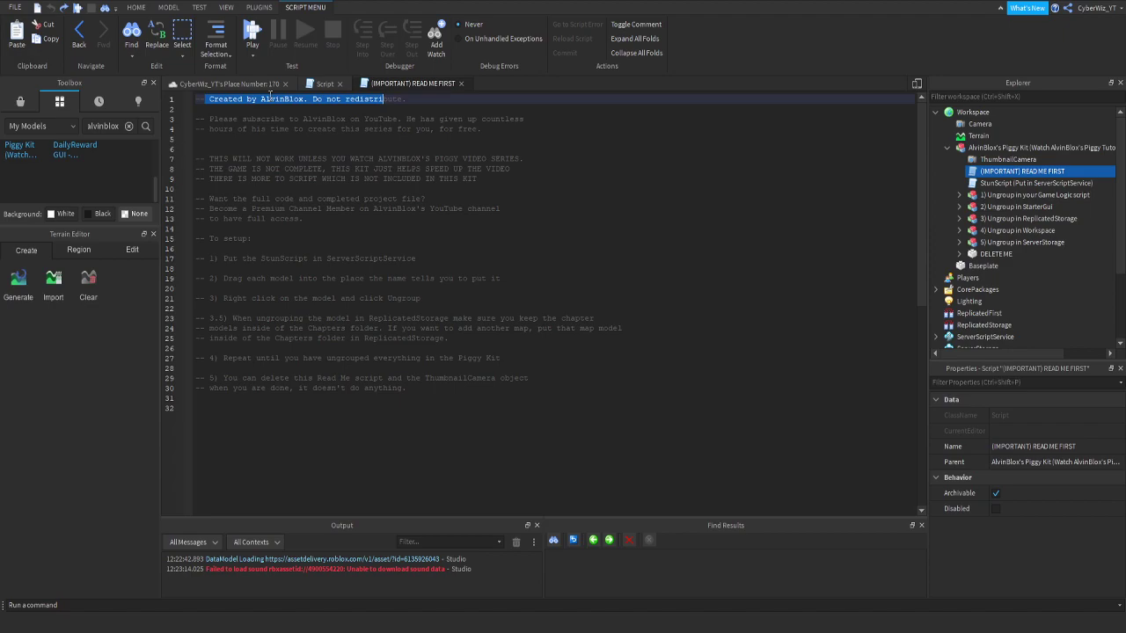
click(412, 147)
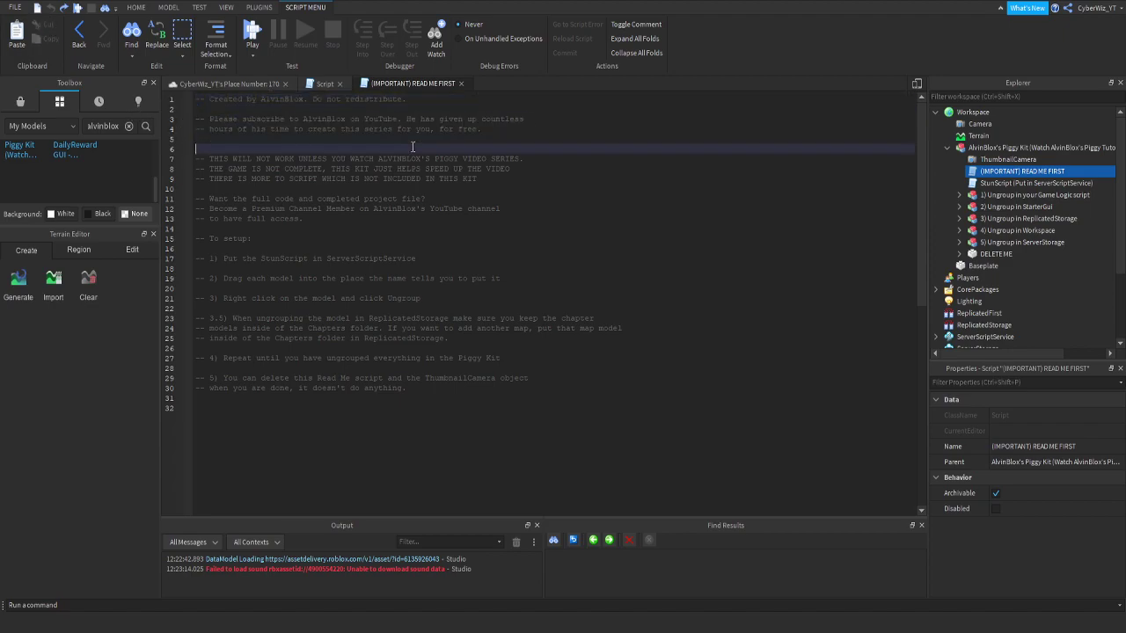
Return to the 3D viewport and inspect the imported Piggy Kit model from several angles
click(255, 83)
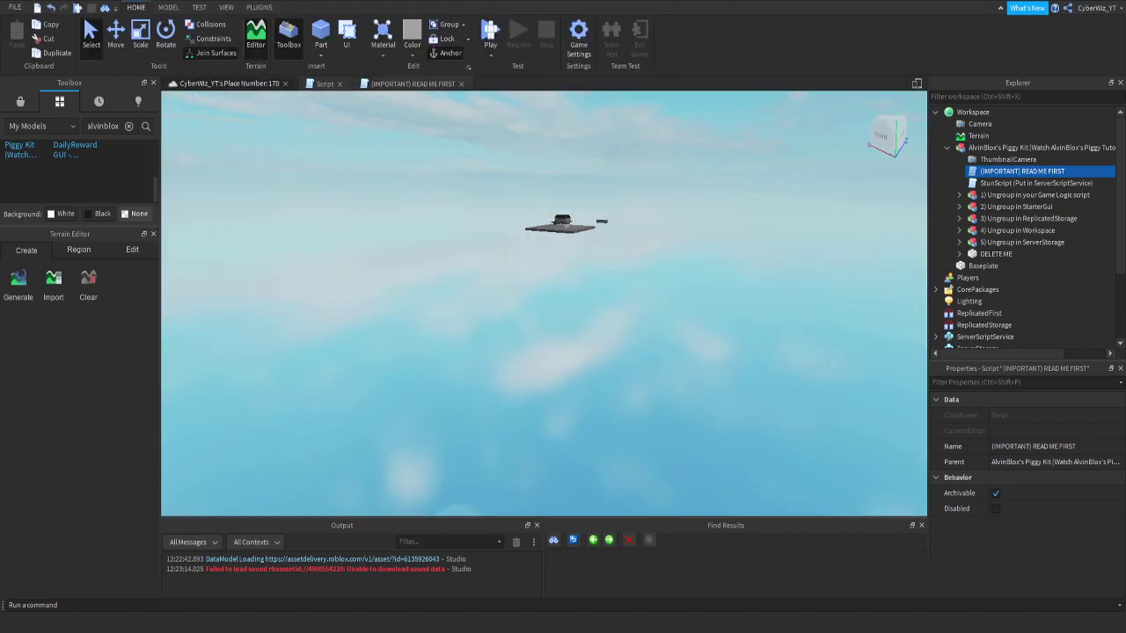
scroll(668, 150, up, 3)
right_drag(640, 218, 630, 206)
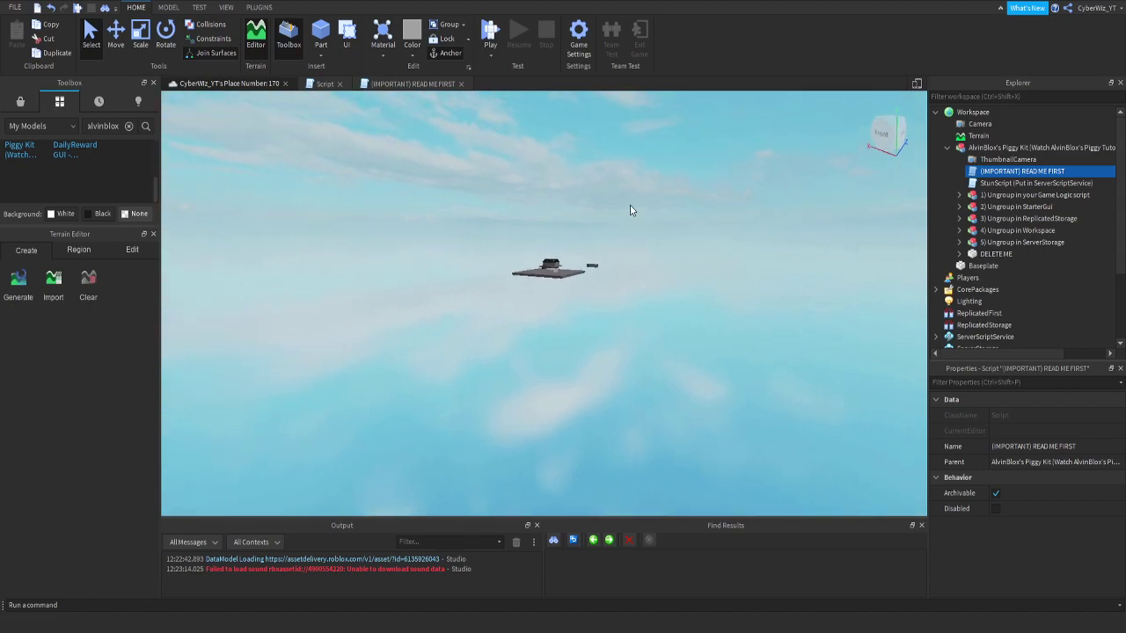
scroll(630, 207, up, 1)
double_click(979, 148)
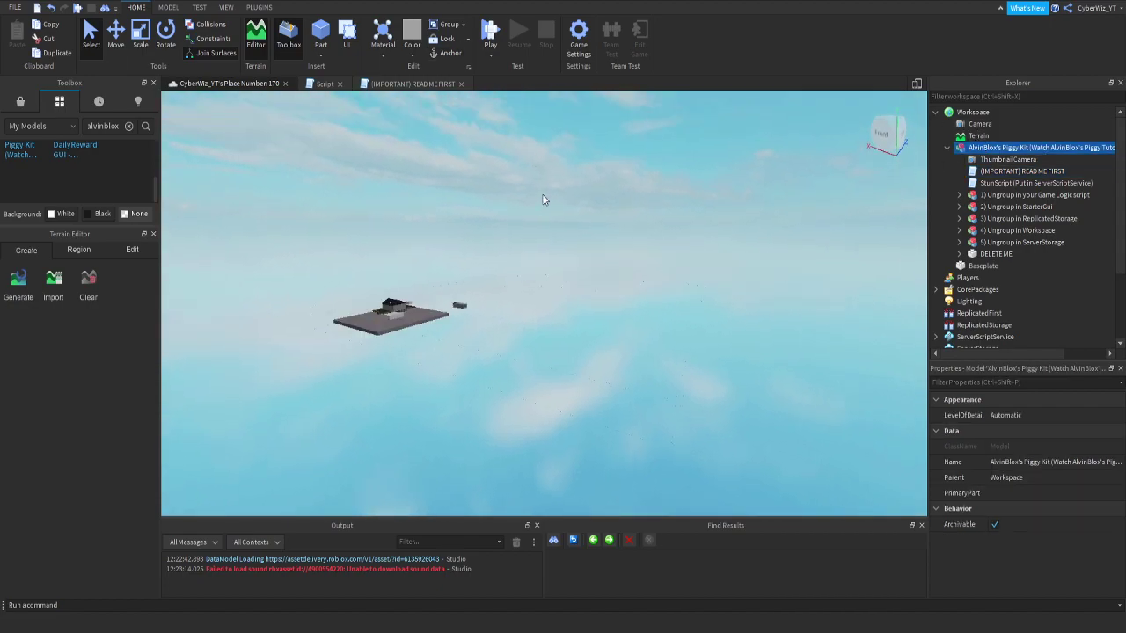
right_drag(542, 195, 532, 181)
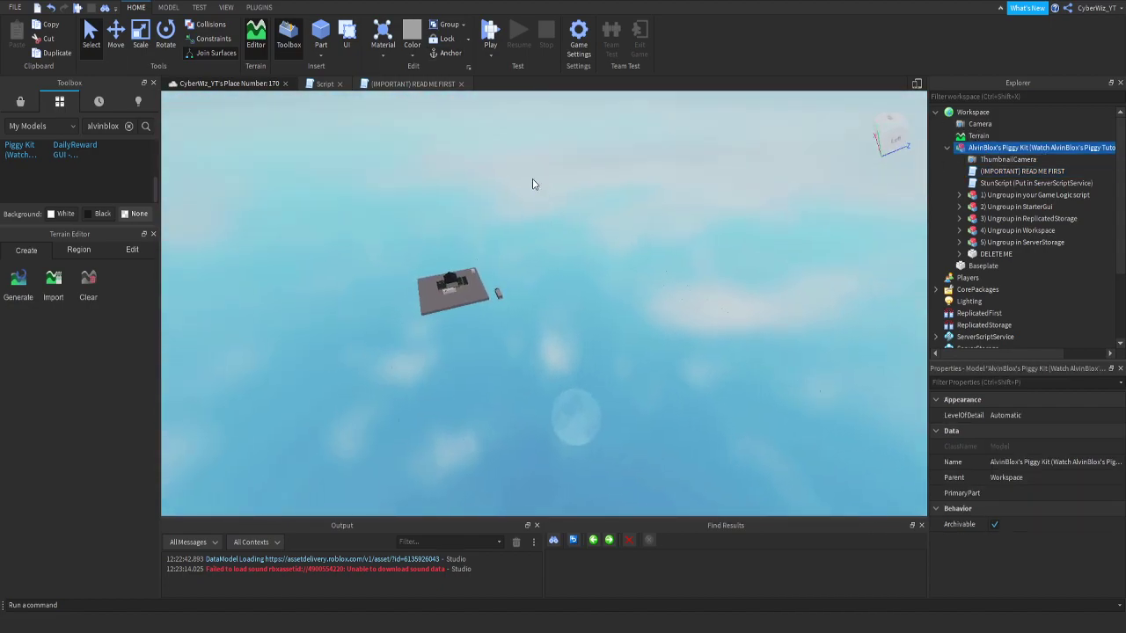
Move StunScript out of the Piggy Kit model into ServerScriptService
click(1011, 194)
click(979, 184)
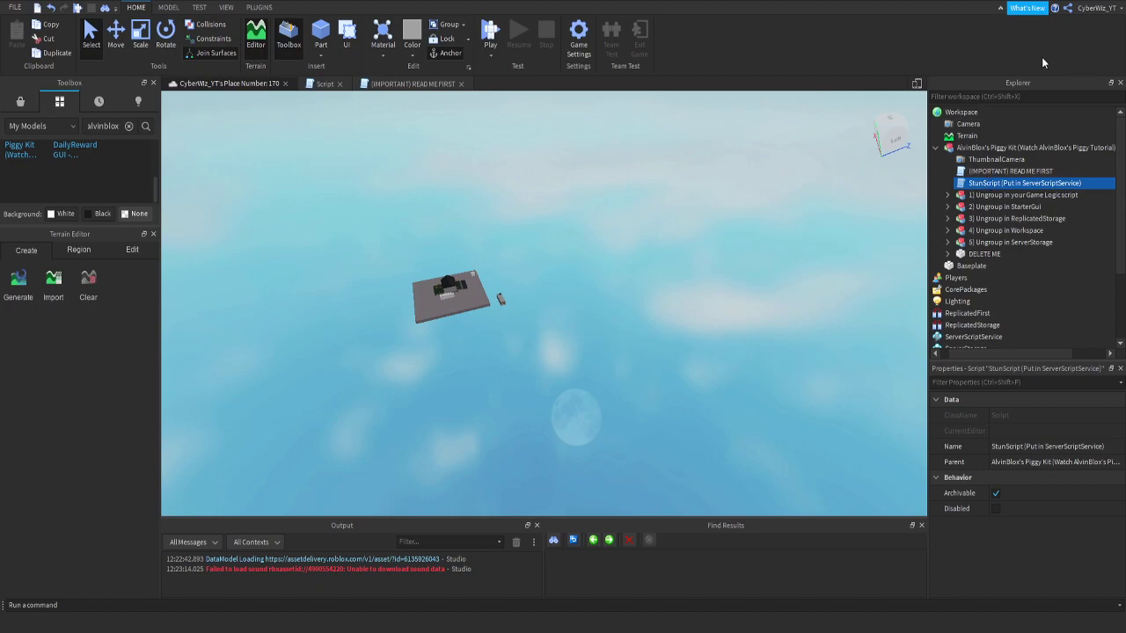
double_click(1010, 187)
drag(1009, 187, 1046, 243)
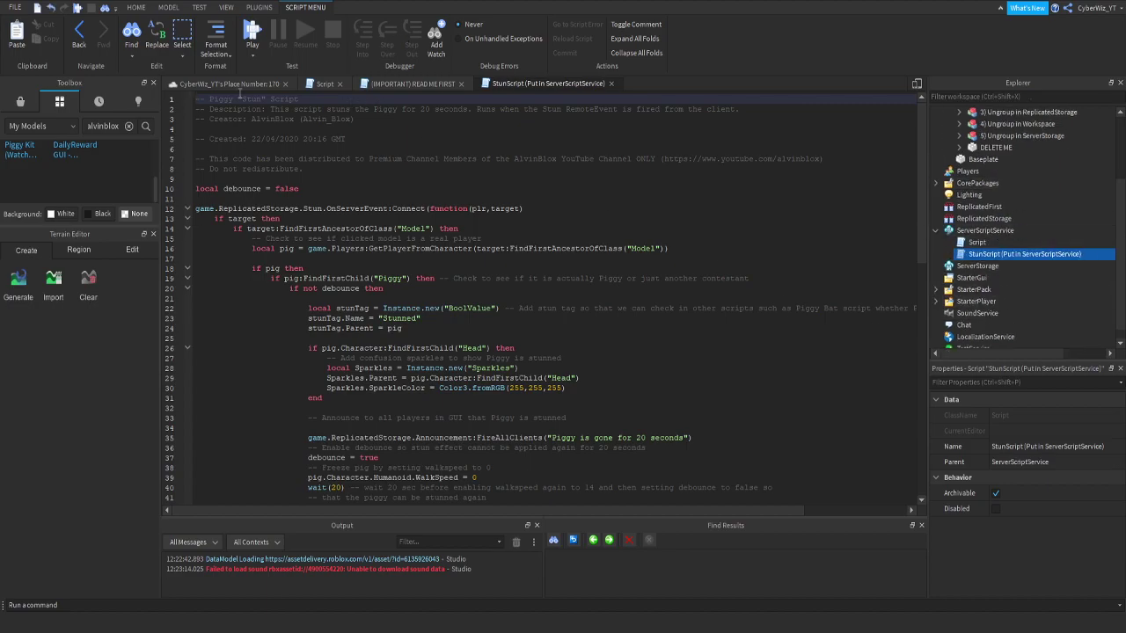
View StunScript's code in ServerScriptService and examine the kit's map up close in the 3D viewport
click(231, 84)
click(978, 266)
double_click(1020, 253)
click(229, 83)
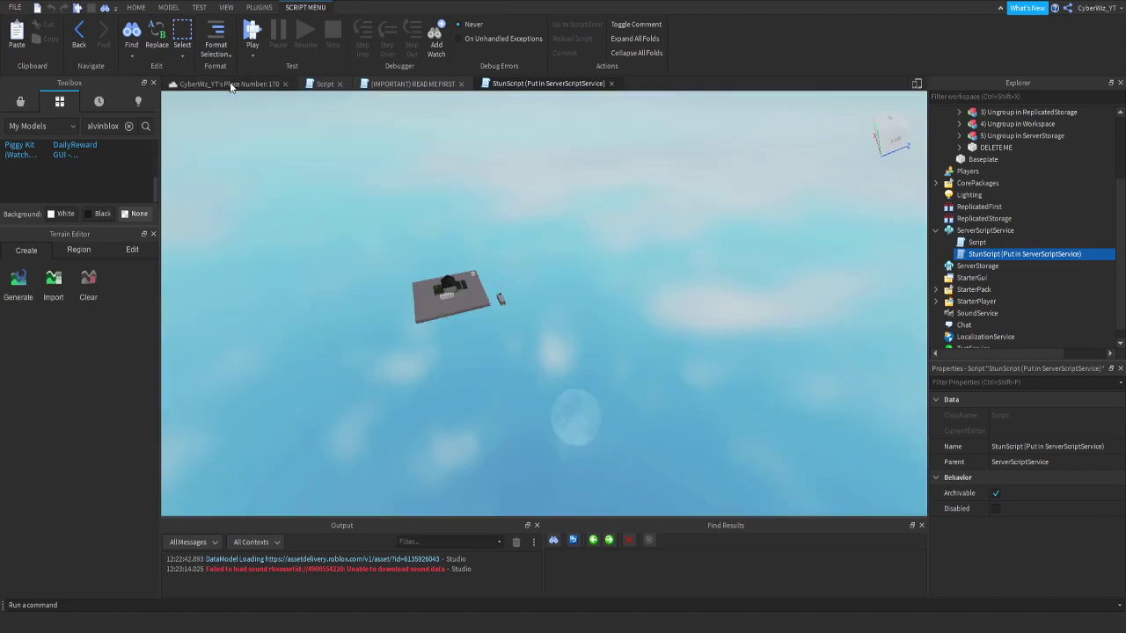
scroll(449, 251, up, 6)
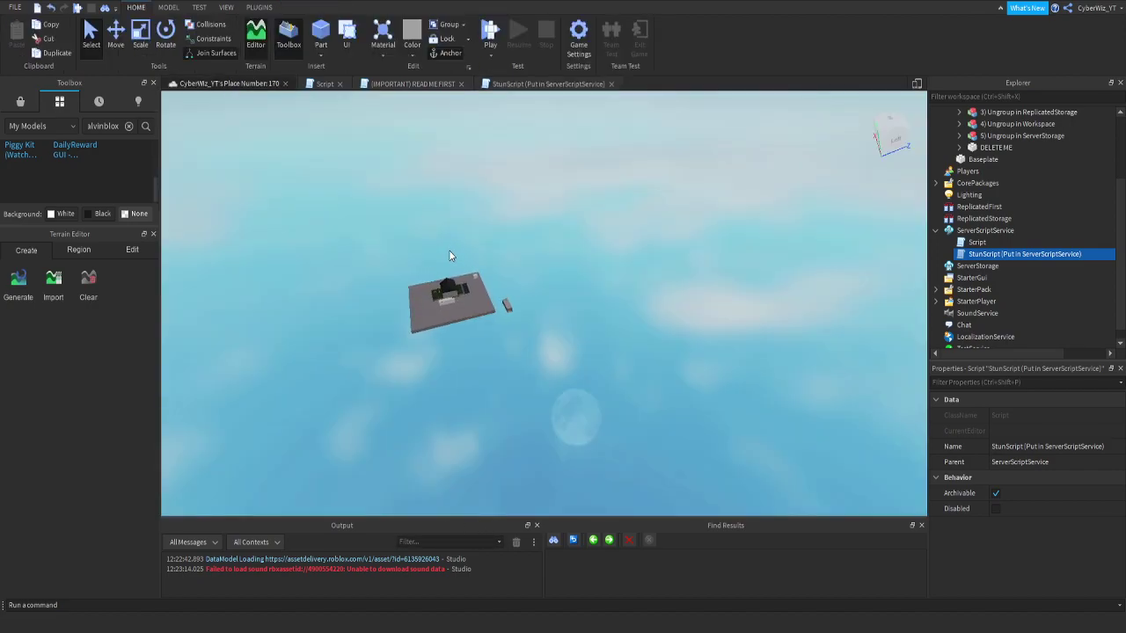
scroll(533, 296, up, 2)
right_drag(555, 268, 556, 268)
scroll(488, 244, up, 8)
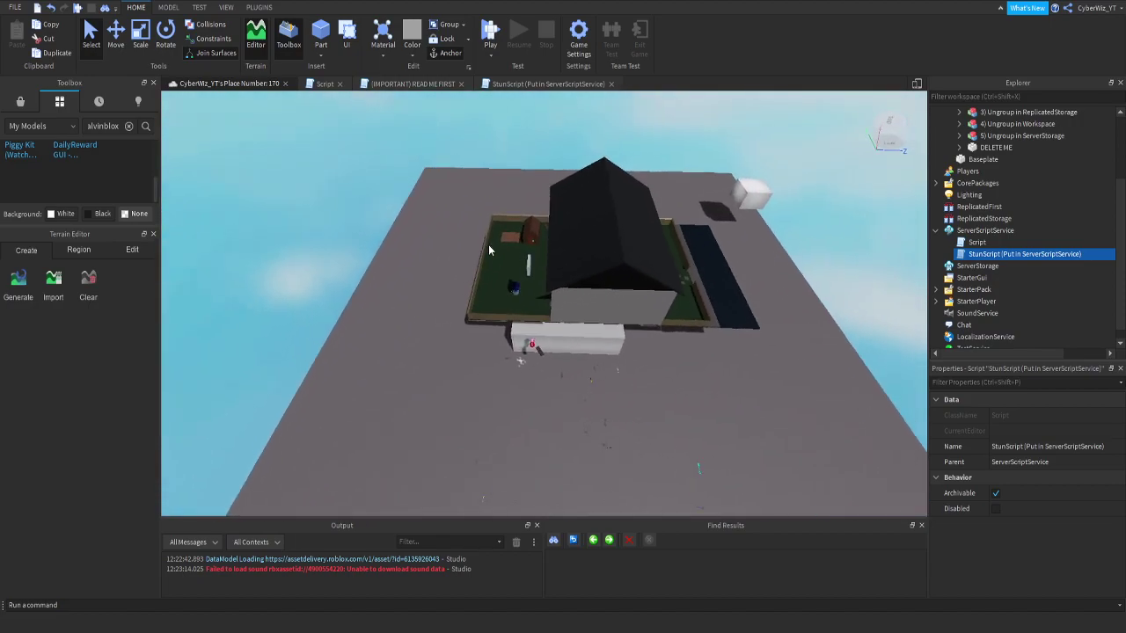
scroll(488, 244, up, 10)
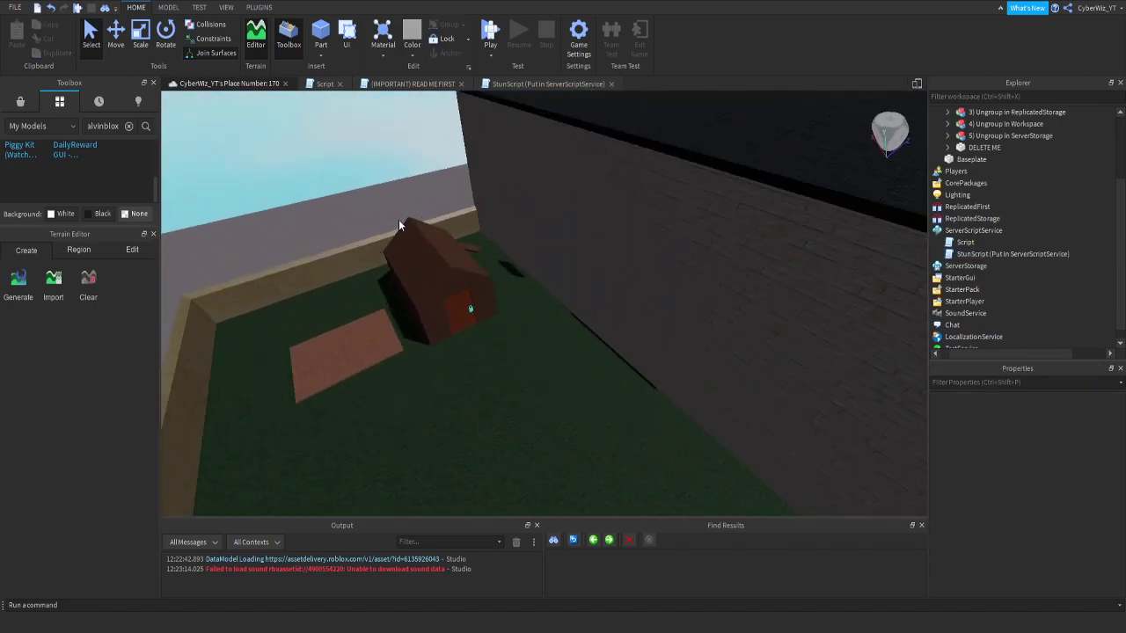
Reopen StunScript and examine the contents of the kit's Game Logic and StarterGui models
double_click(998, 256)
scroll(999, 260, up, 4)
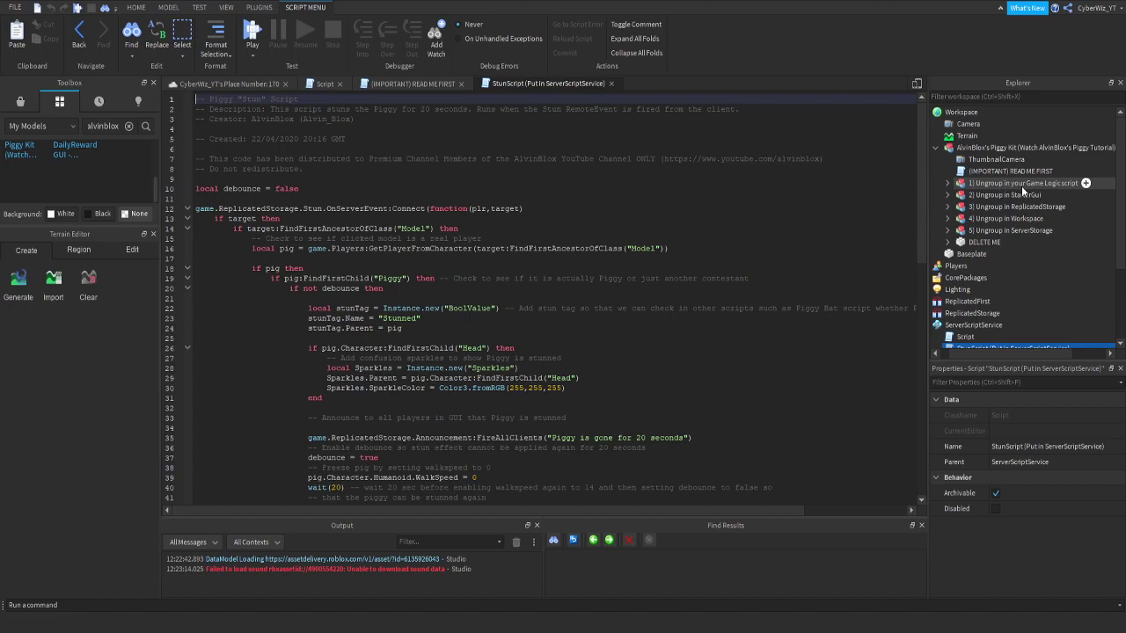
click(946, 185)
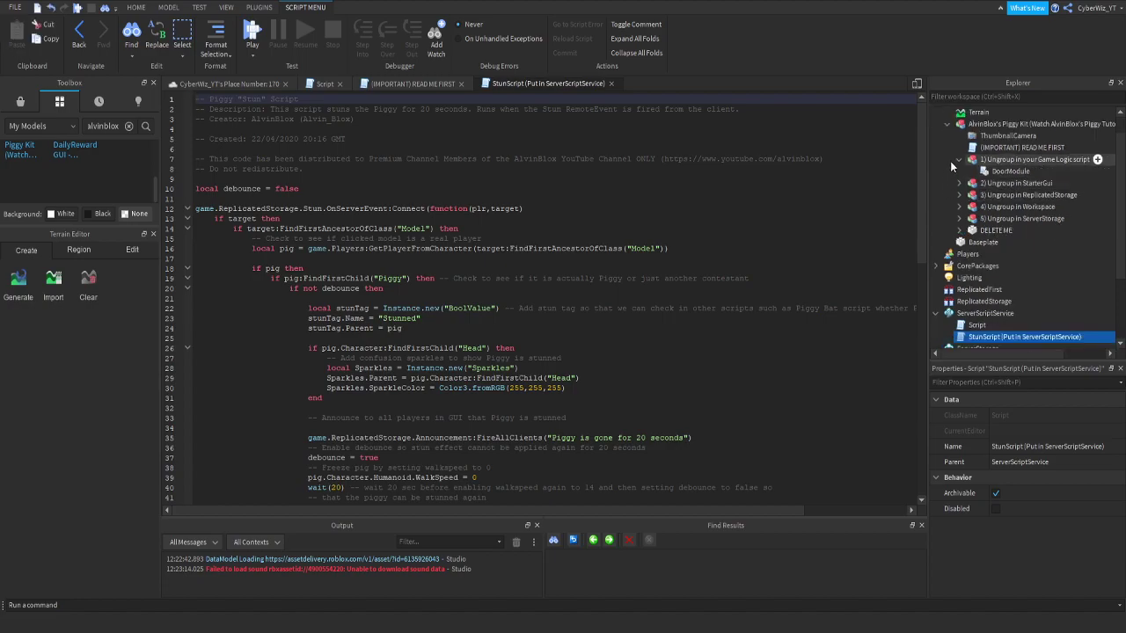
scroll(963, 194, down, 3)
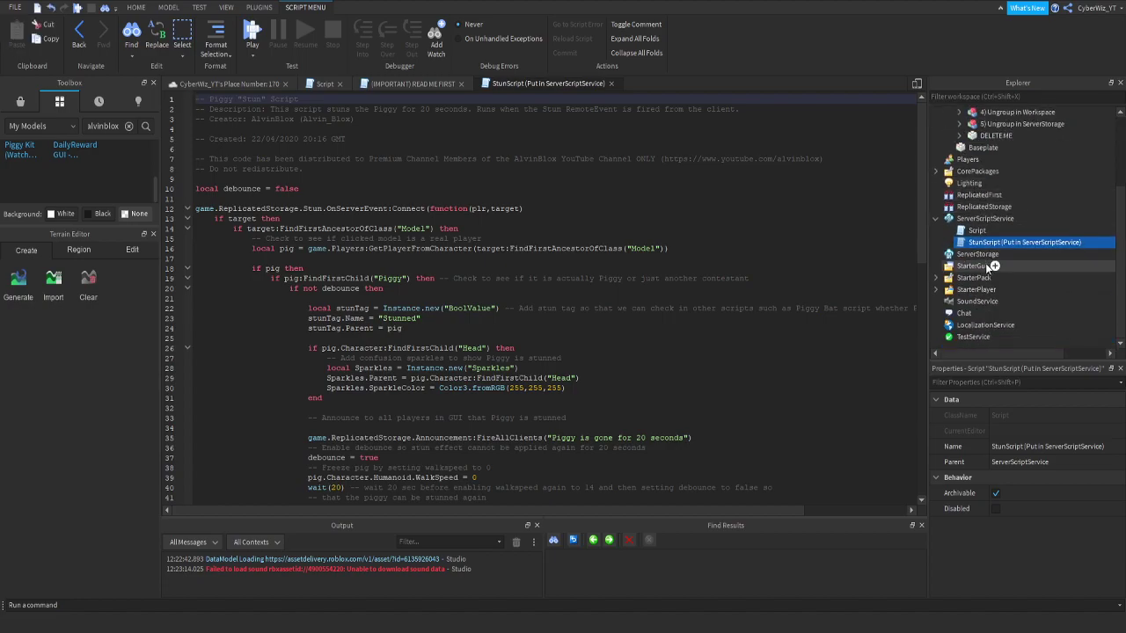
click(977, 253)
click(981, 242)
scroll(972, 198, up, 3)
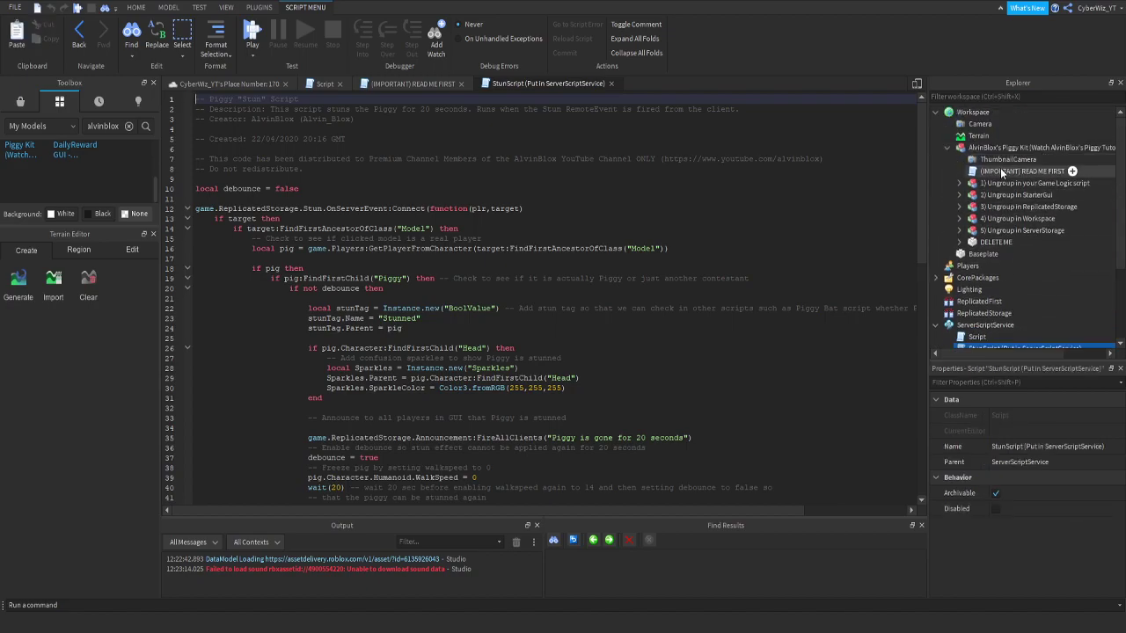
click(960, 195)
scroll(964, 202, down, 2)
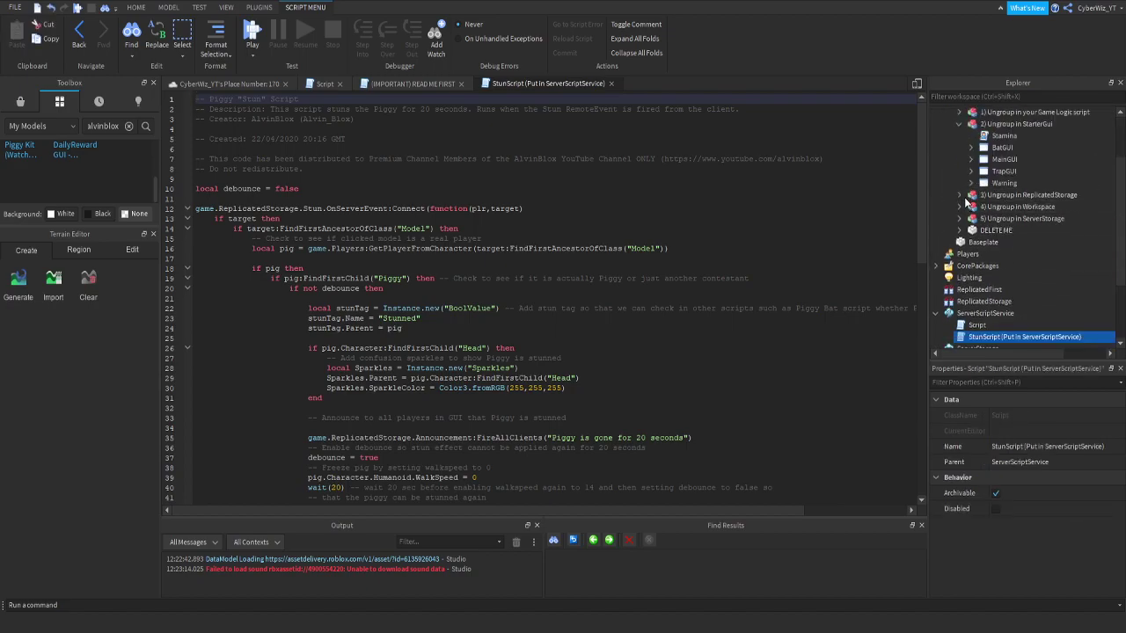
click(958, 124)
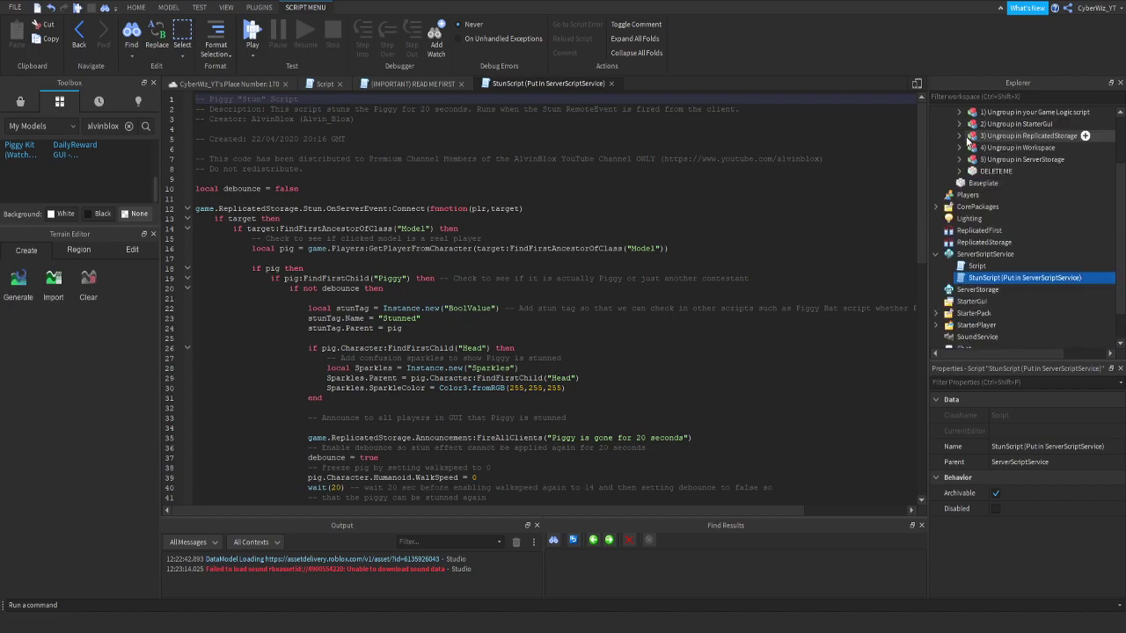
Move the "5) Ungroup in ServerStorage" model into ServerStorage and ungroup it there
click(960, 159)
click(995, 162)
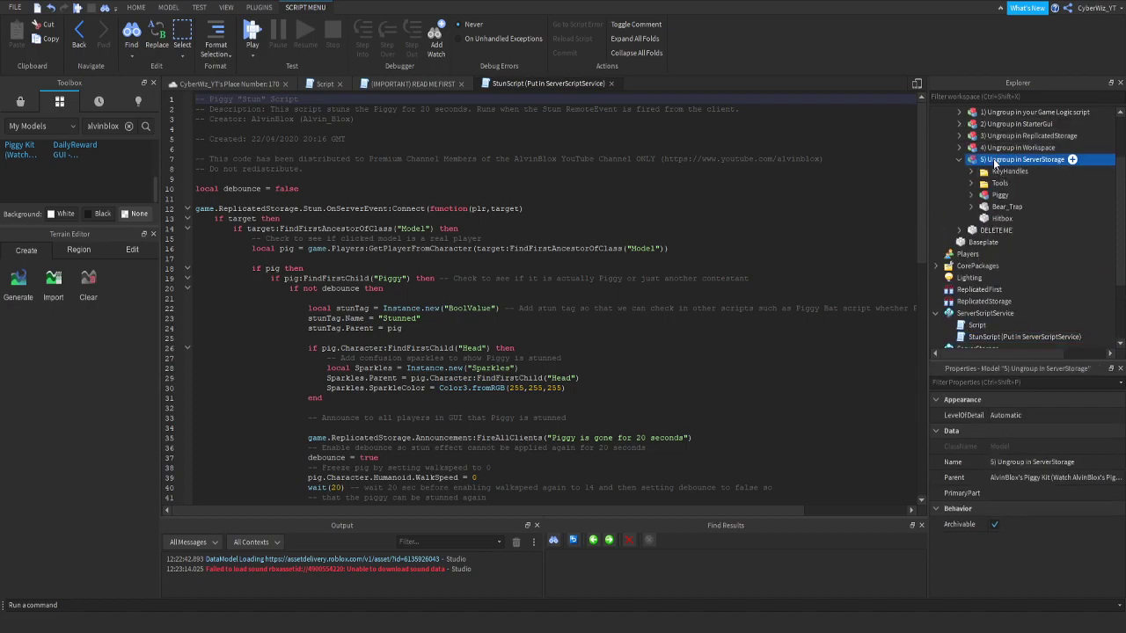
drag(994, 162, 1060, 257)
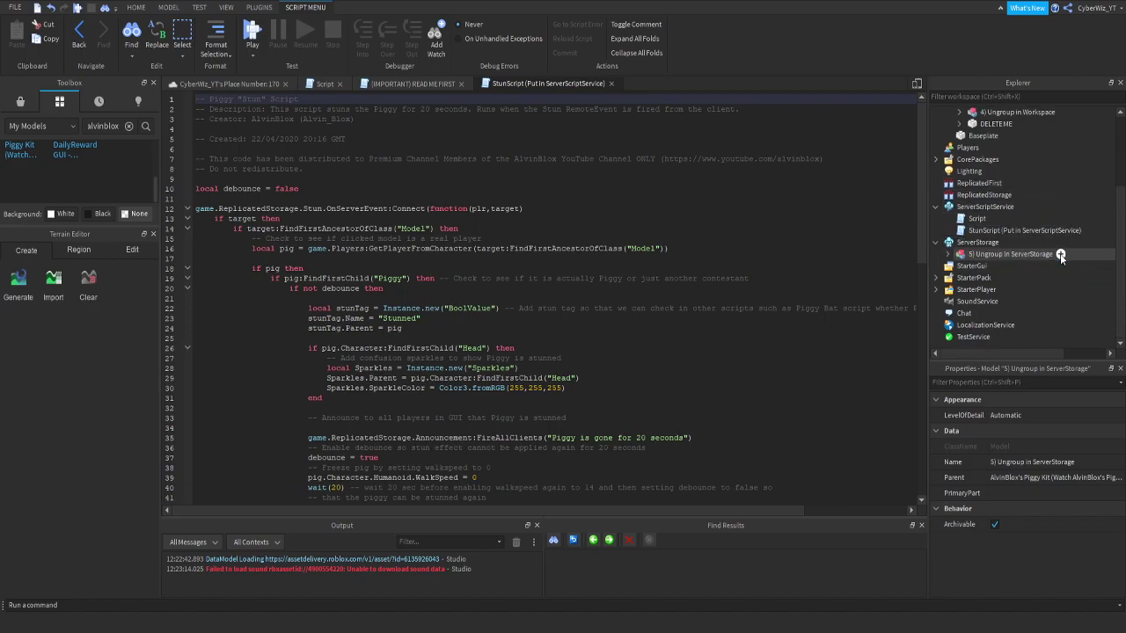
key(ctrl+u)
scroll(1075, 247, up, 3)
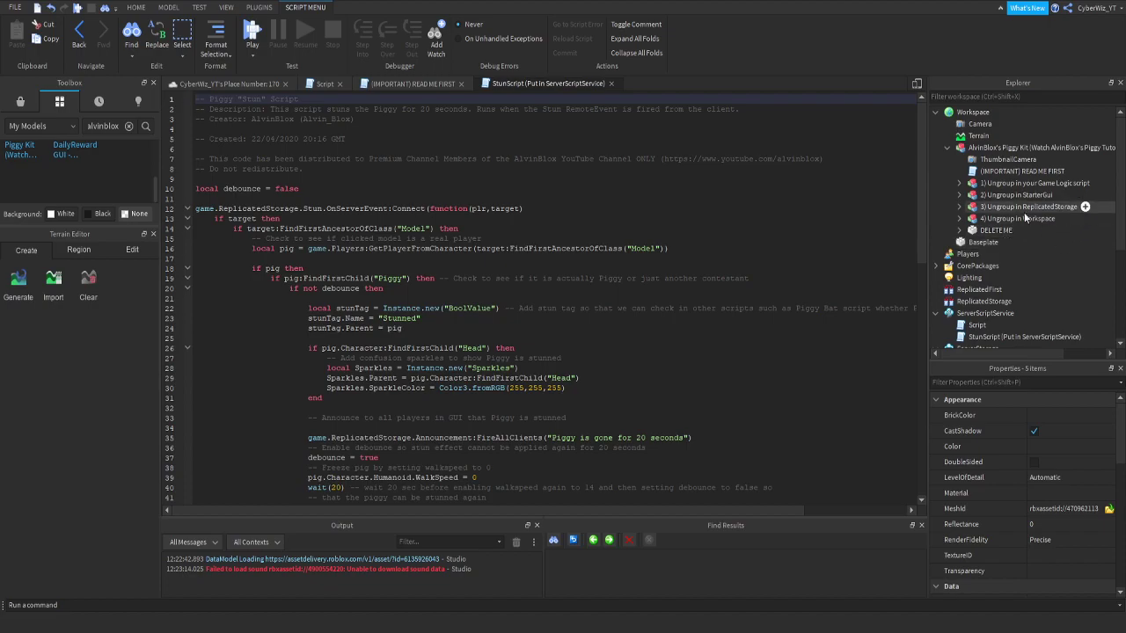
Check the contents of the Game Logic model and reread the setup instructions in the (IMPORTANT) READ ME FIRST script
click(996, 180)
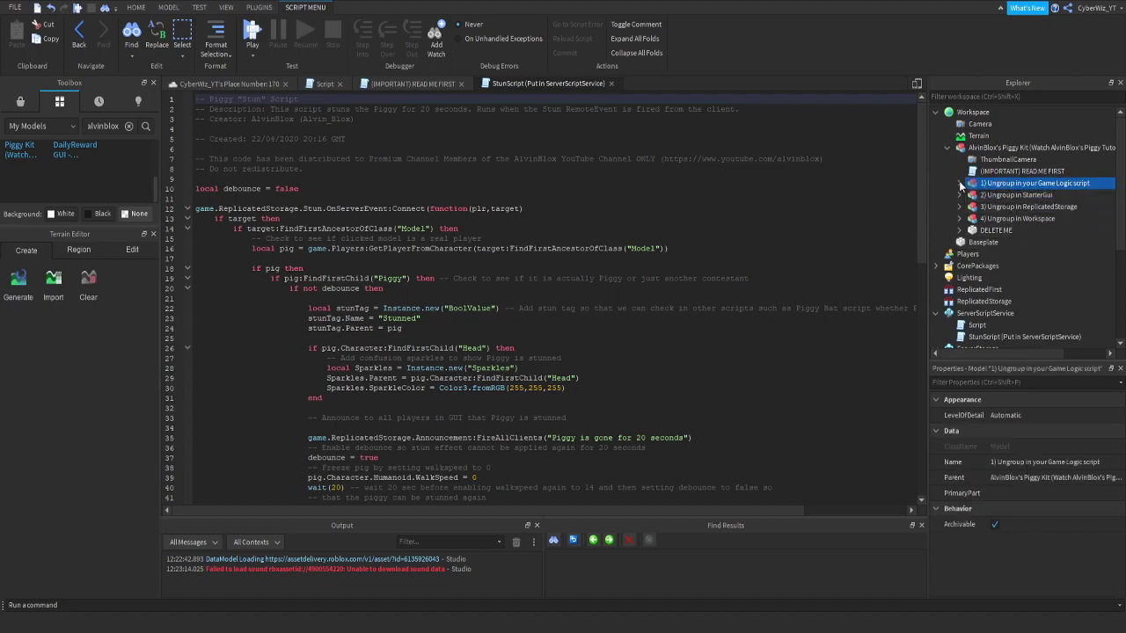
click(959, 183)
click(963, 210)
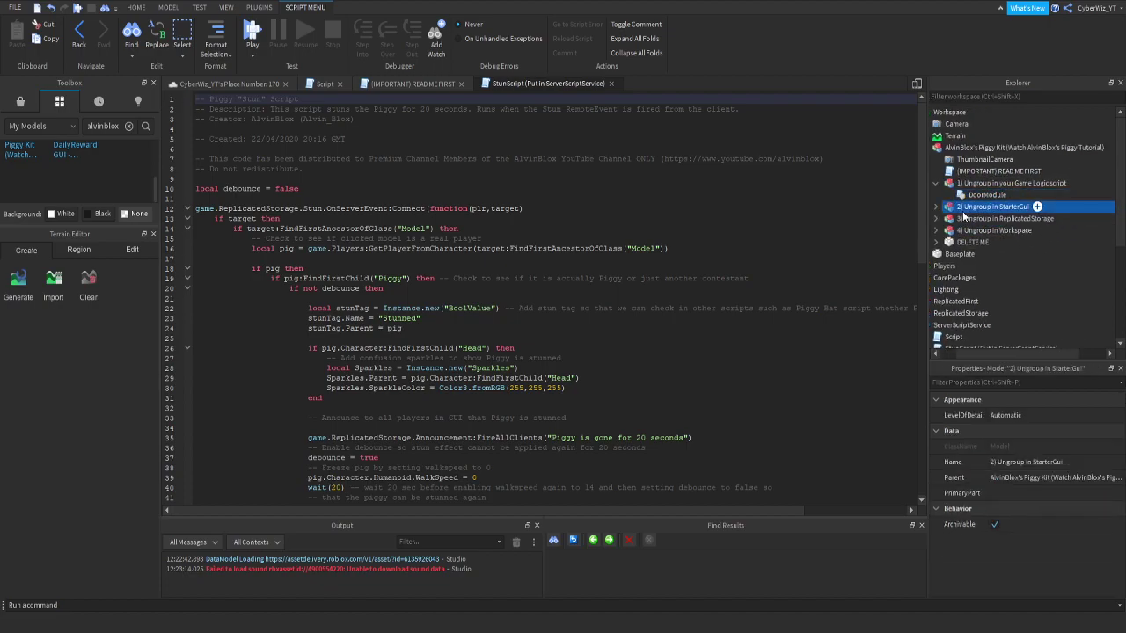
double_click(988, 172)
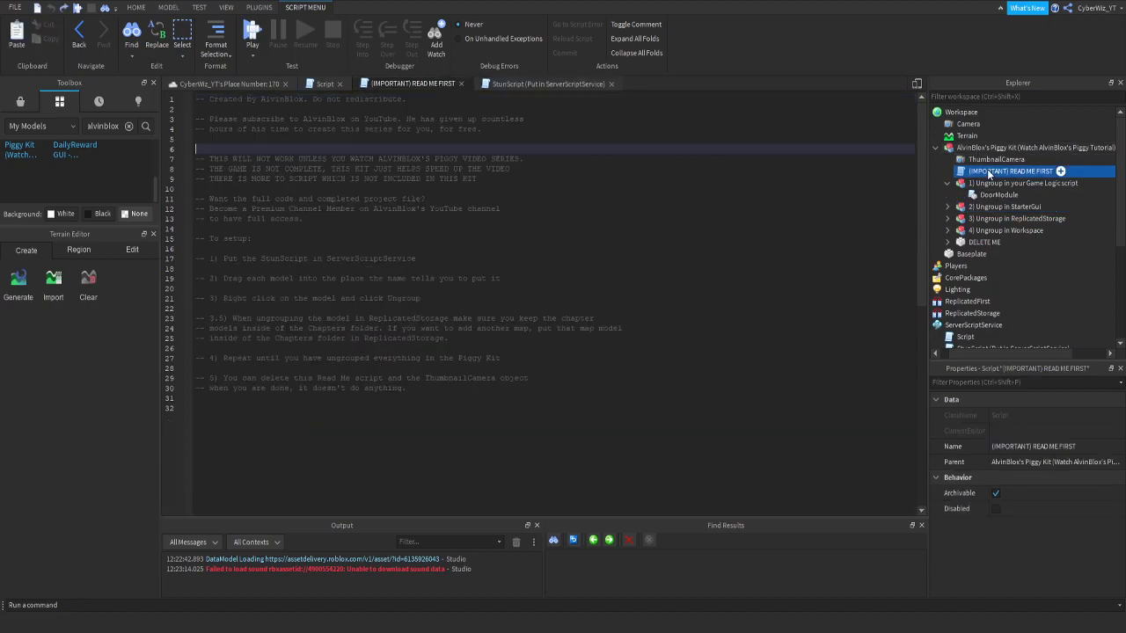
drag(314, 259, 475, 299)
drag(276, 208, 698, 324)
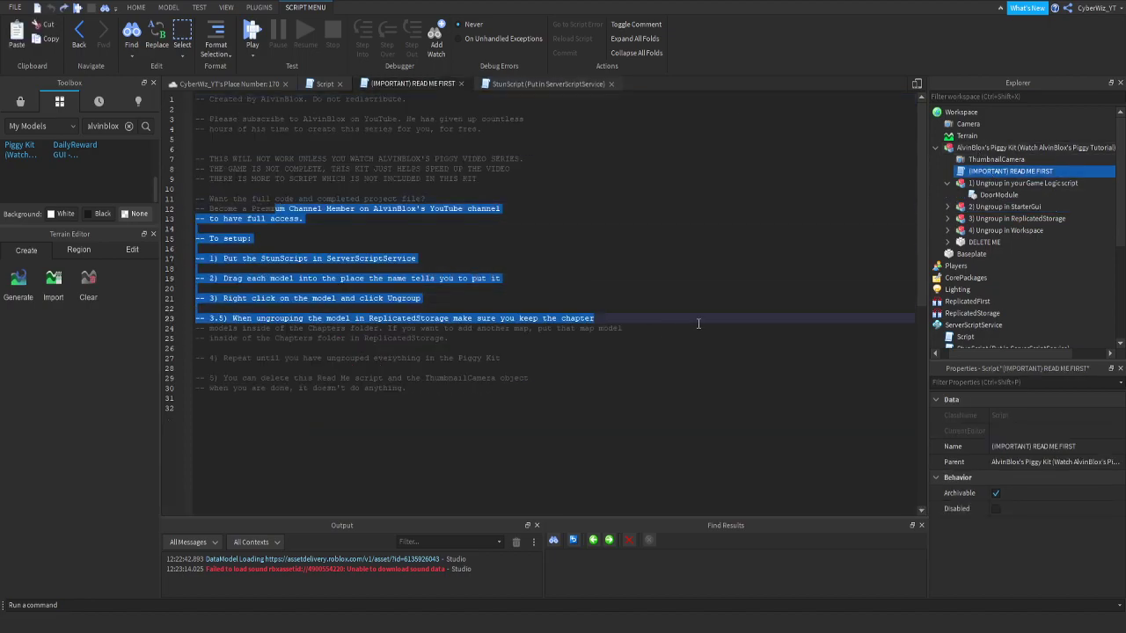
click(457, 339)
drag(205, 358, 457, 382)
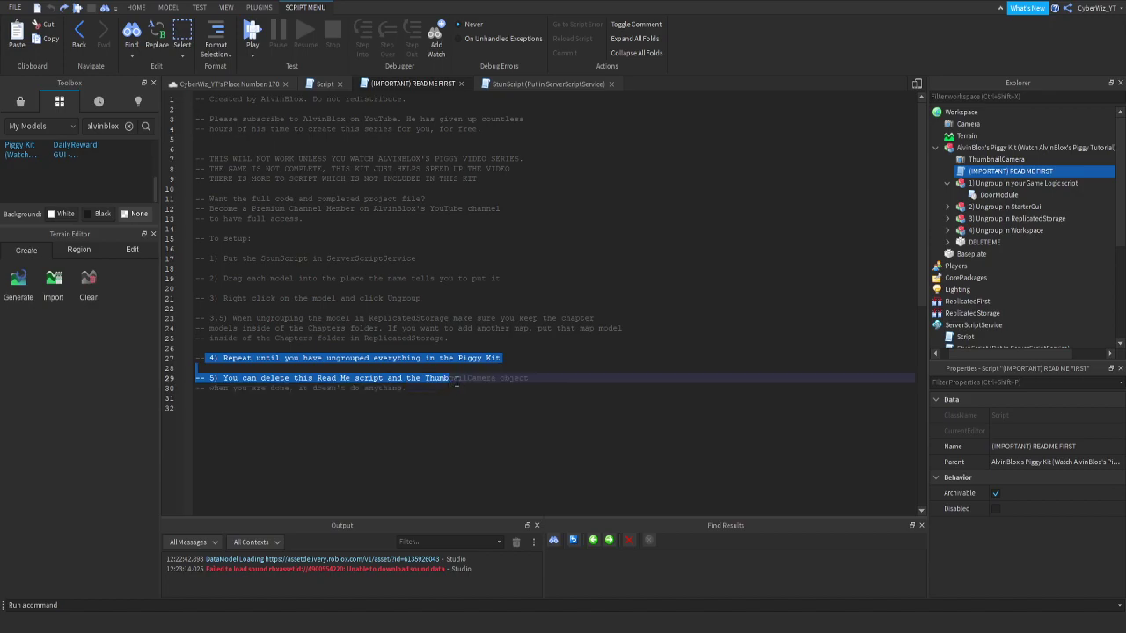
click(456, 381)
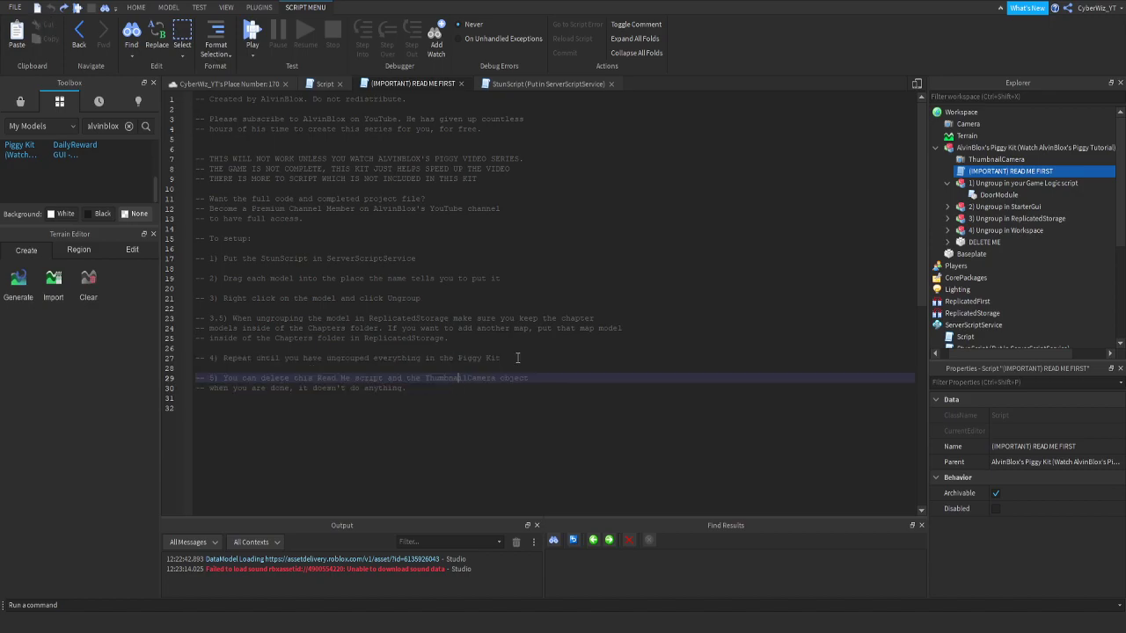
Delete the (IMPORTANT) READ ME FIRST script and the ThumbnailCamera object from the Piggy Kit
key(Delete)
click(999, 160)
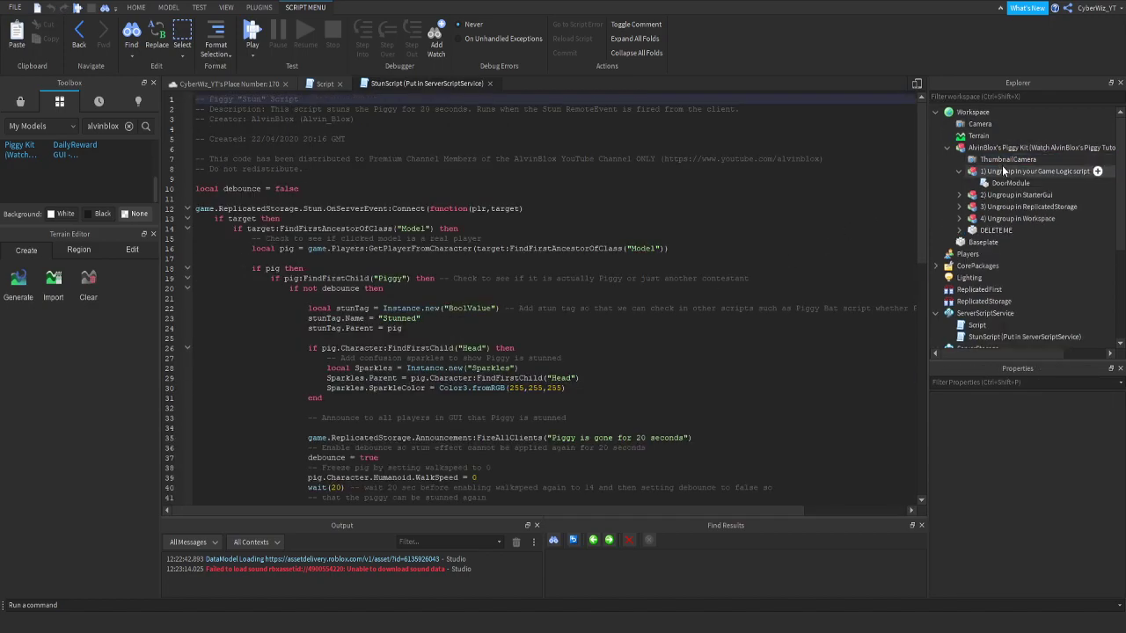
key(Delete)
Move the "2) Ungroup in StarterGui" model into StarterGui and ungroup it there
click(998, 183)
drag(995, 190, 1039, 273)
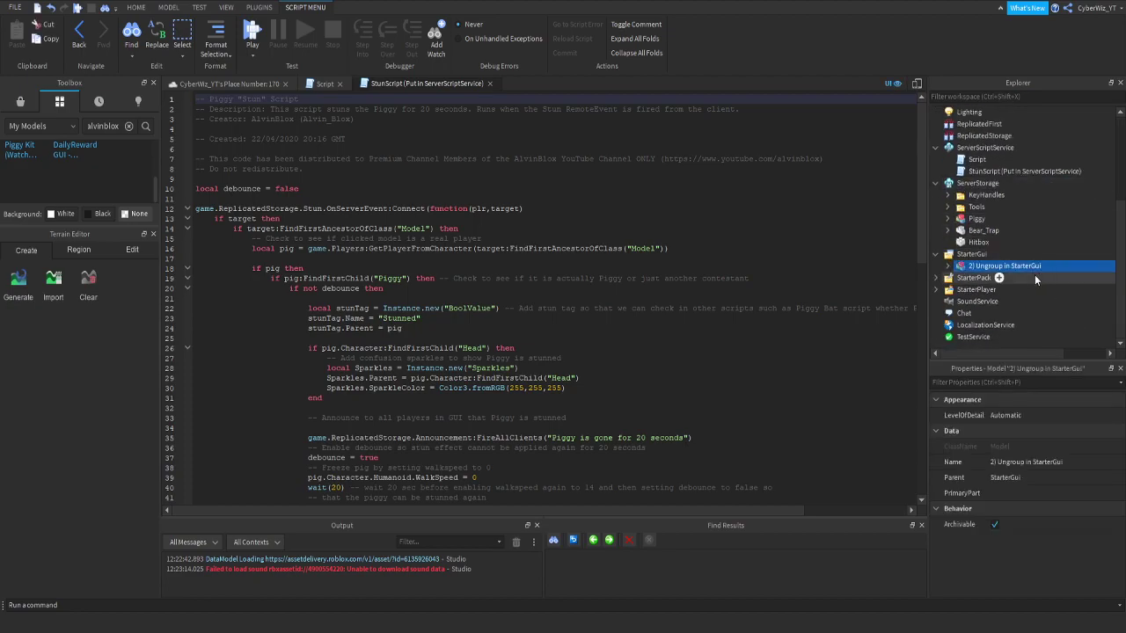
key(ctrl+u)
scroll(1031, 259, up, 5)
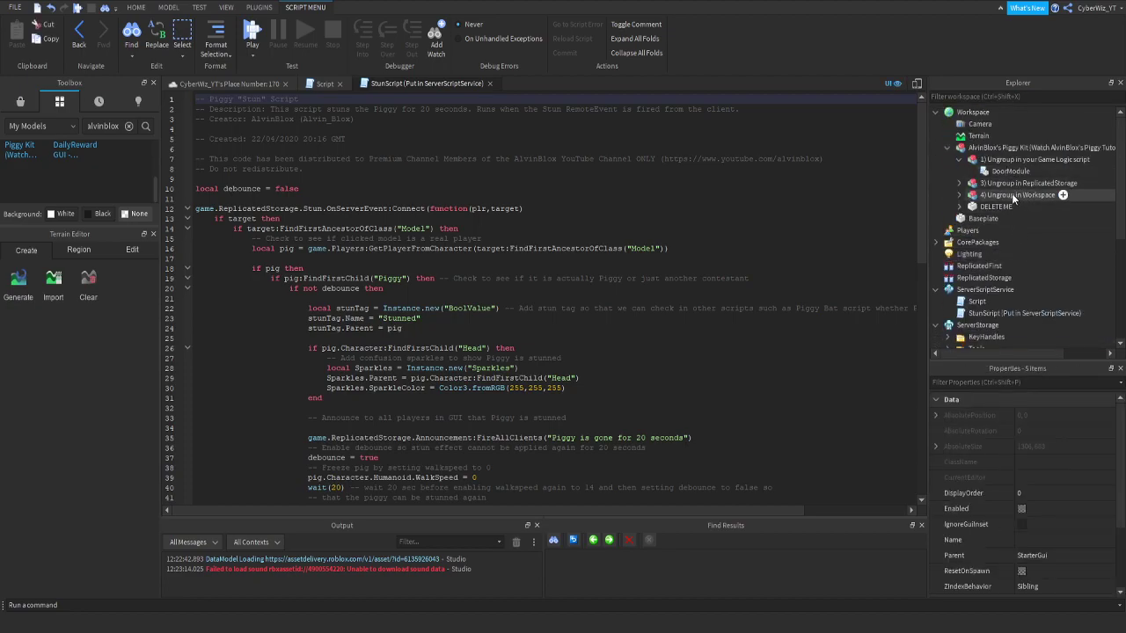
Move "3) Ungroup in ReplicatedStorage" into ReplicatedStorage and "4) Ungroup in Workspace" directly under Workspace, ungrouping each model there
drag(1012, 182, 1048, 278)
key(ctrl+u)
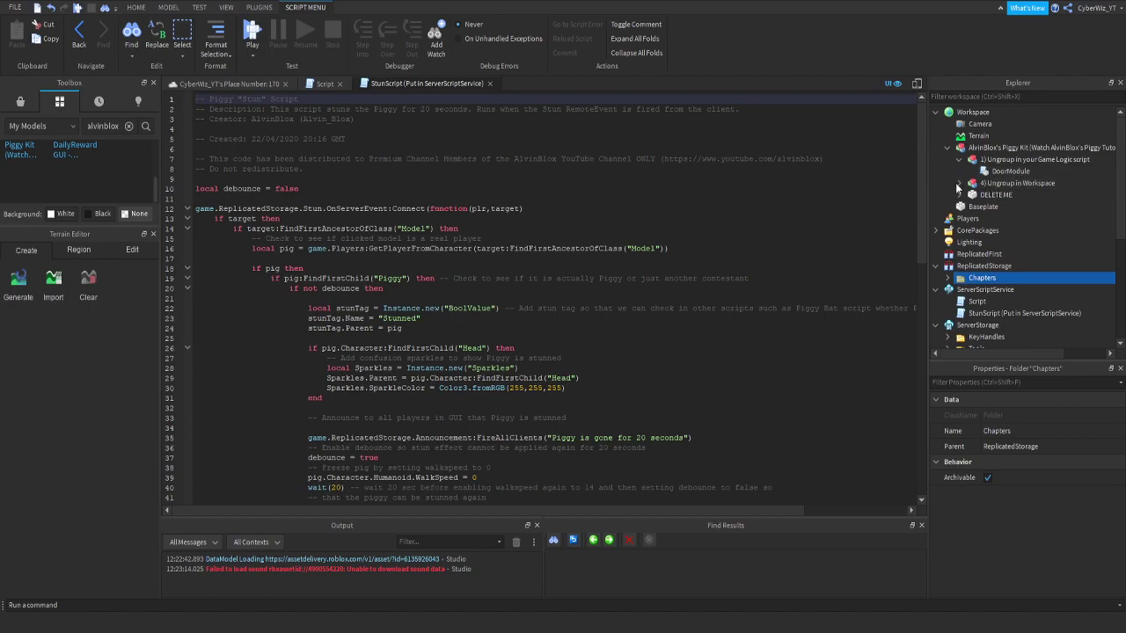
drag(1029, 188, 944, 122)
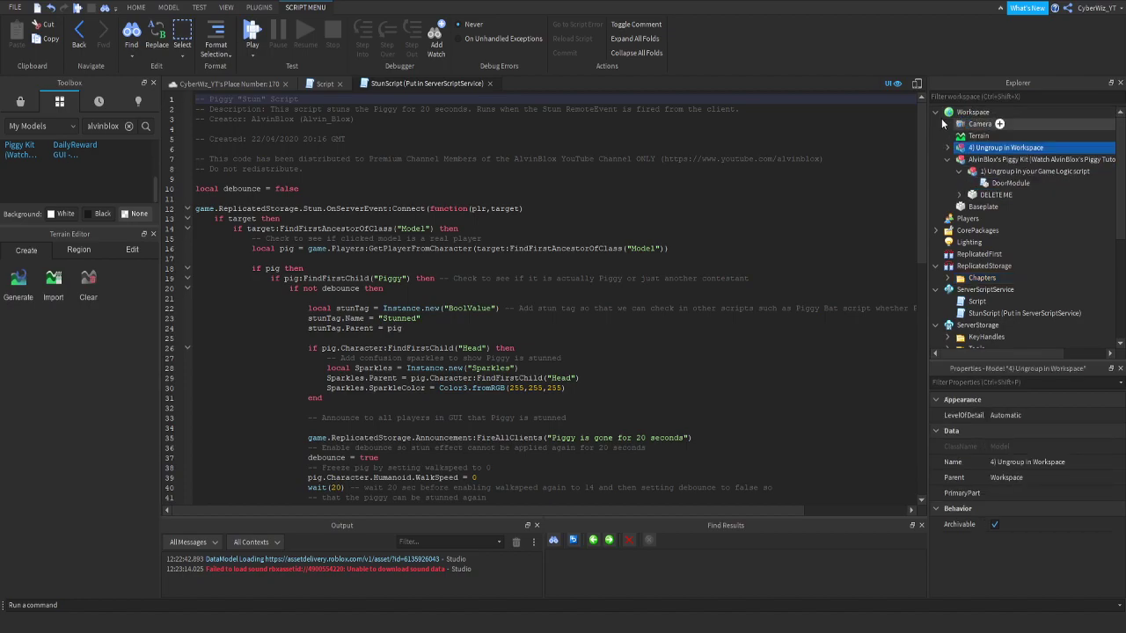
key(ctrl+u)
Return to the place's 3D view and delete the Warning GUI from StarterGui
click(227, 83)
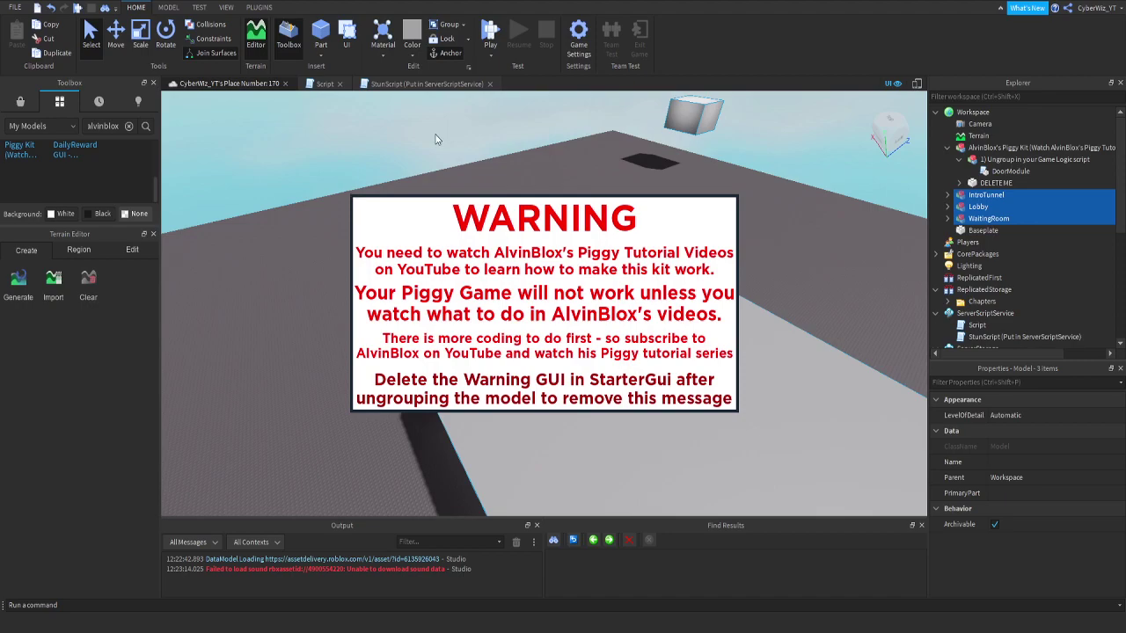
scroll(1039, 211, down, 5)
click(985, 265)
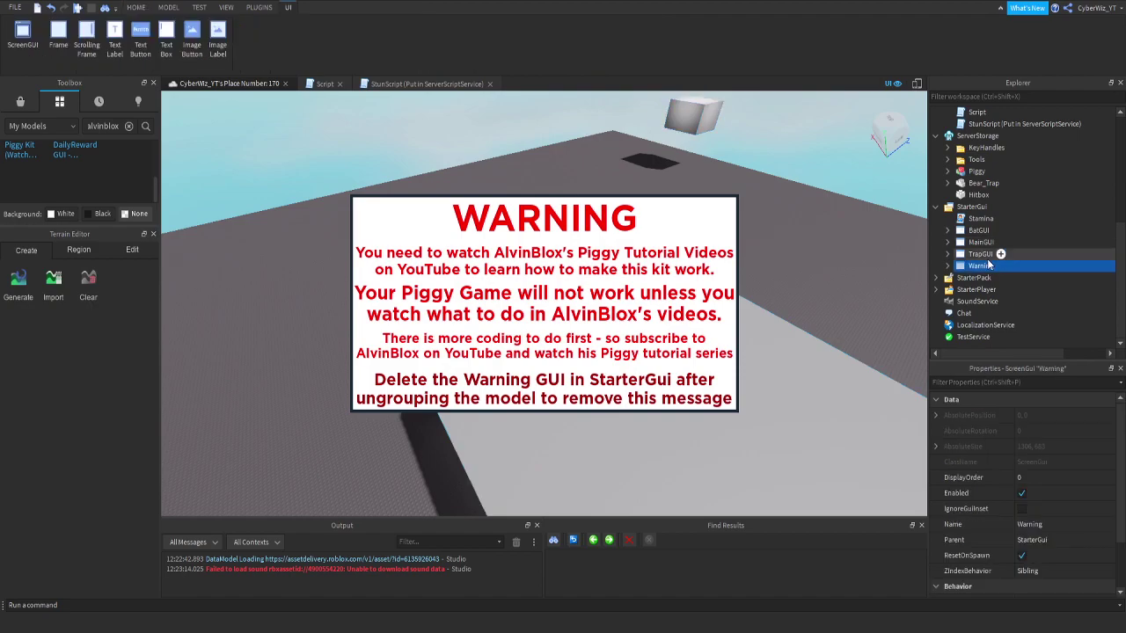
key(Delete)
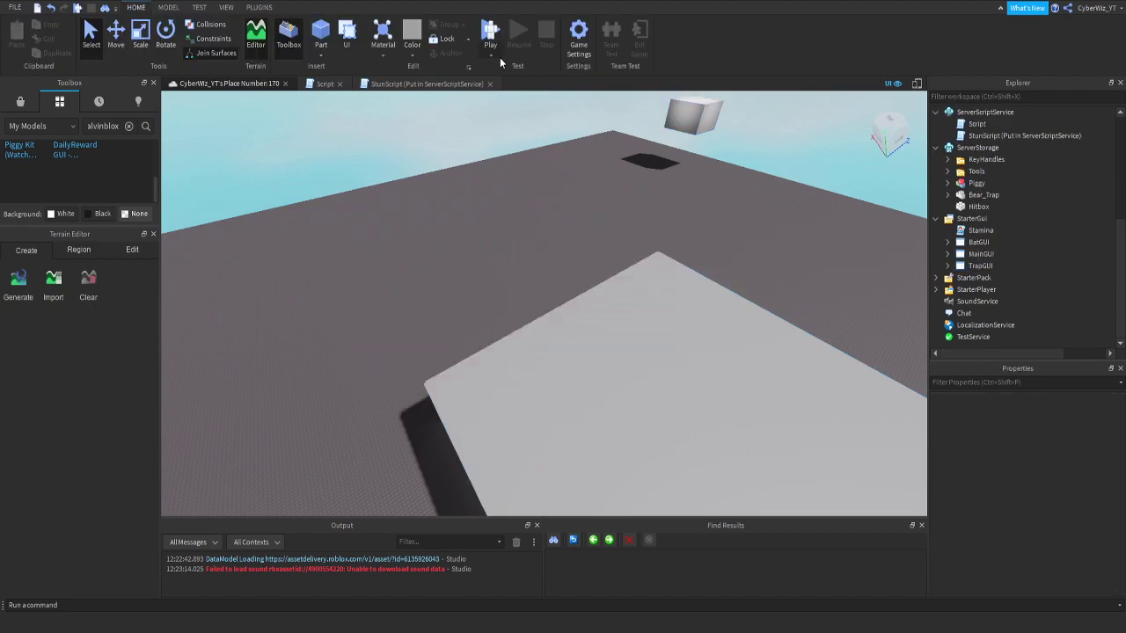
Start a playtest of the place, walk and jump around the room, and test equipping and unequipping the Handgun
click(490, 33)
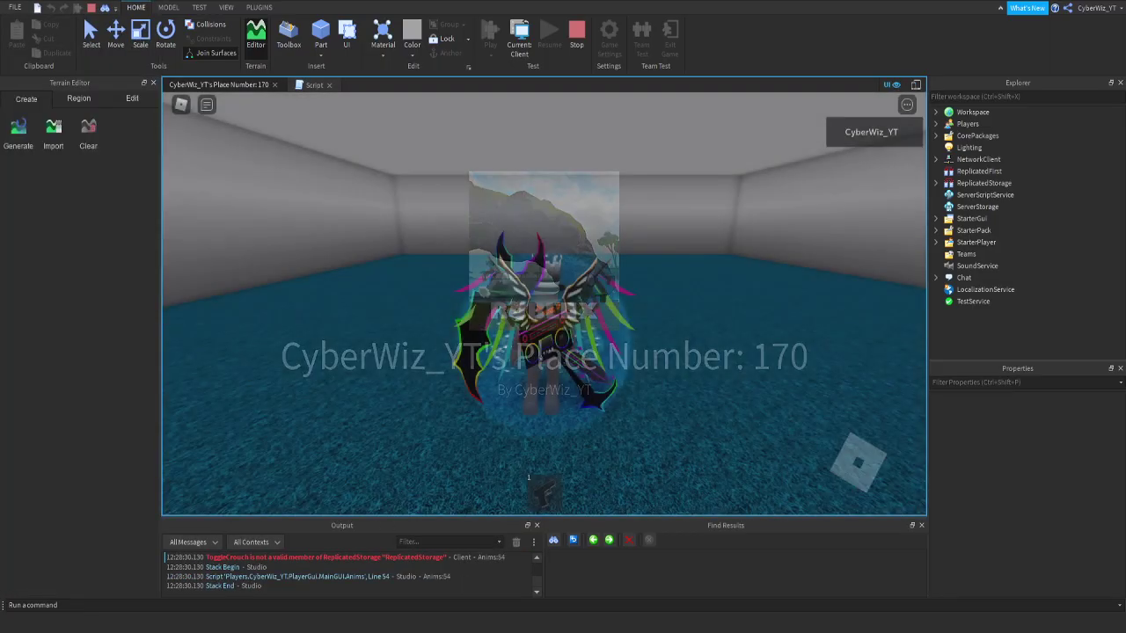
key(s)
key(a)
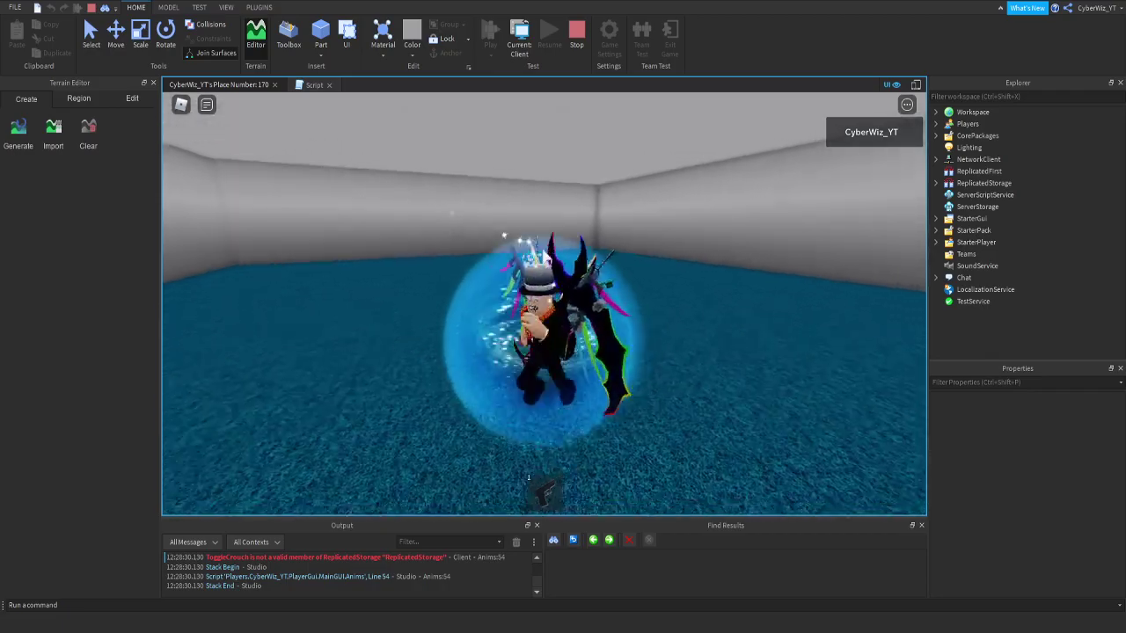
click(543, 493)
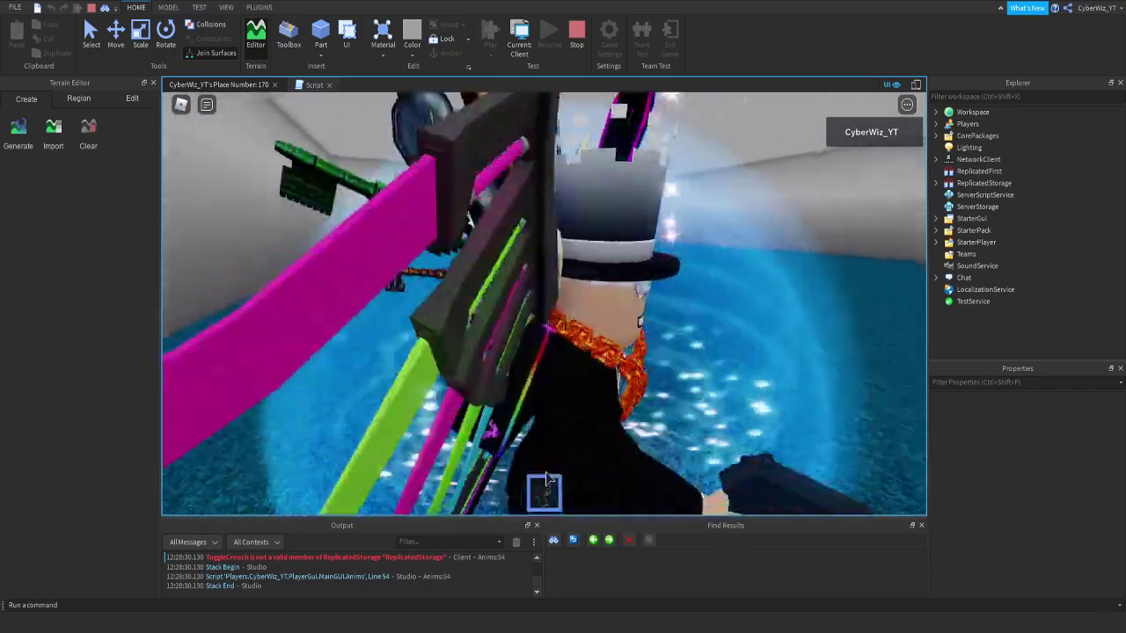
click(543, 493)
click(544, 491)
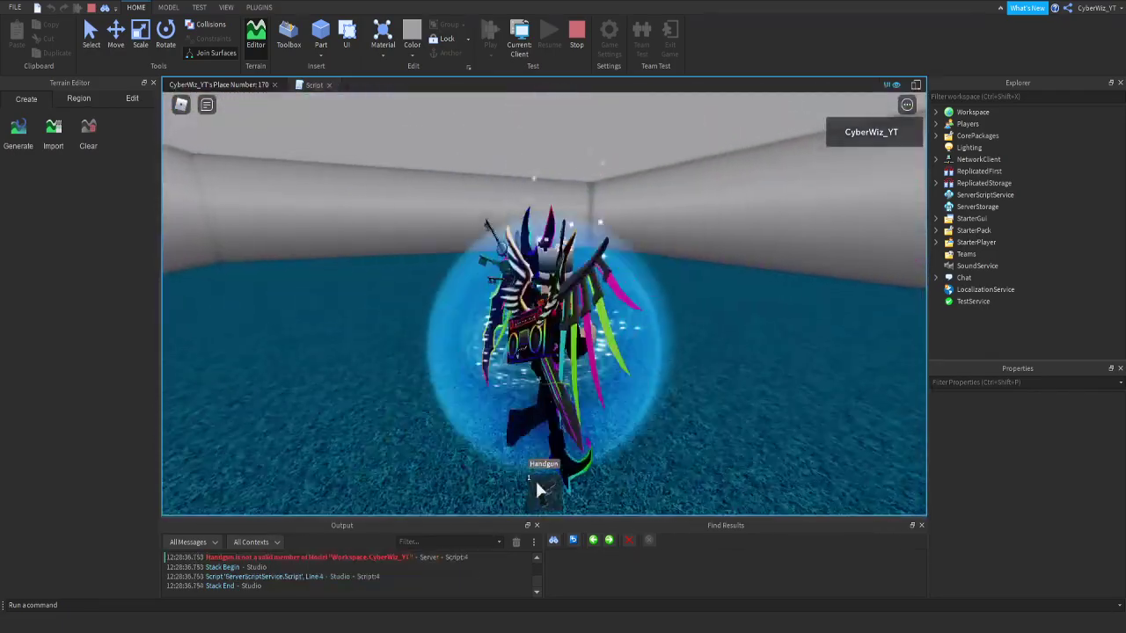
key(w)
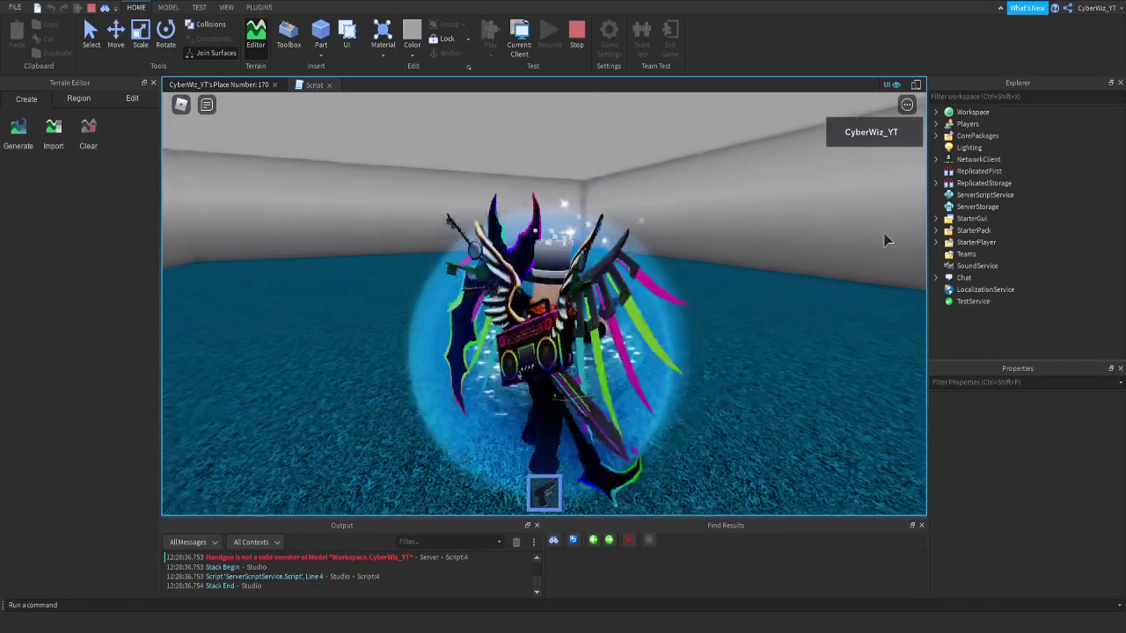
click(542, 482)
scroll(376, 369, up, 8)
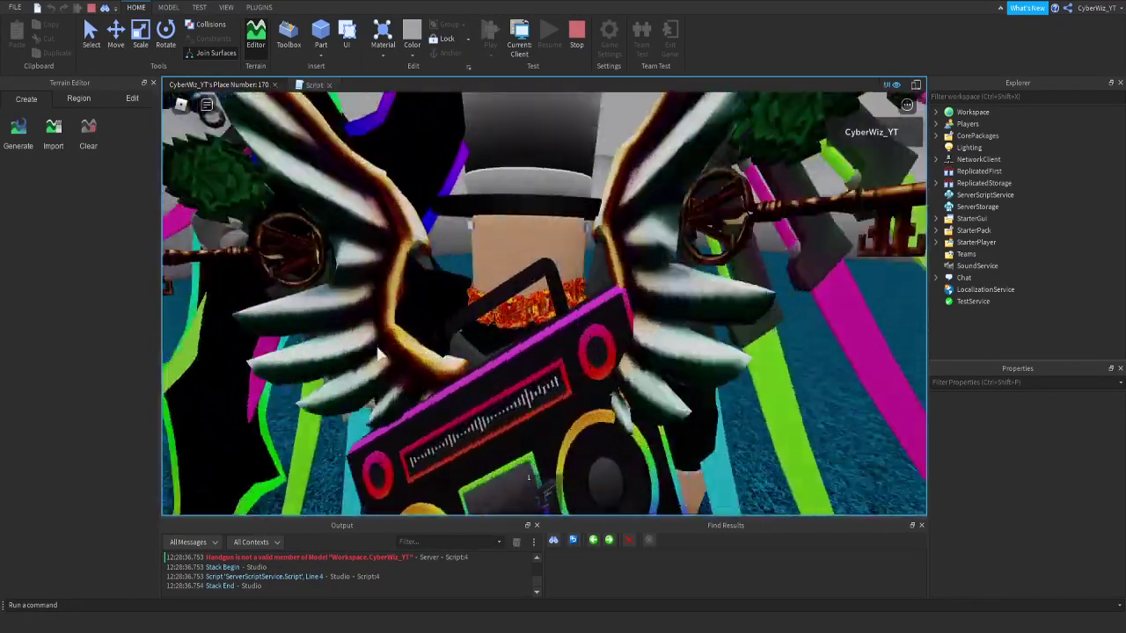
scroll(544, 310, down, 5)
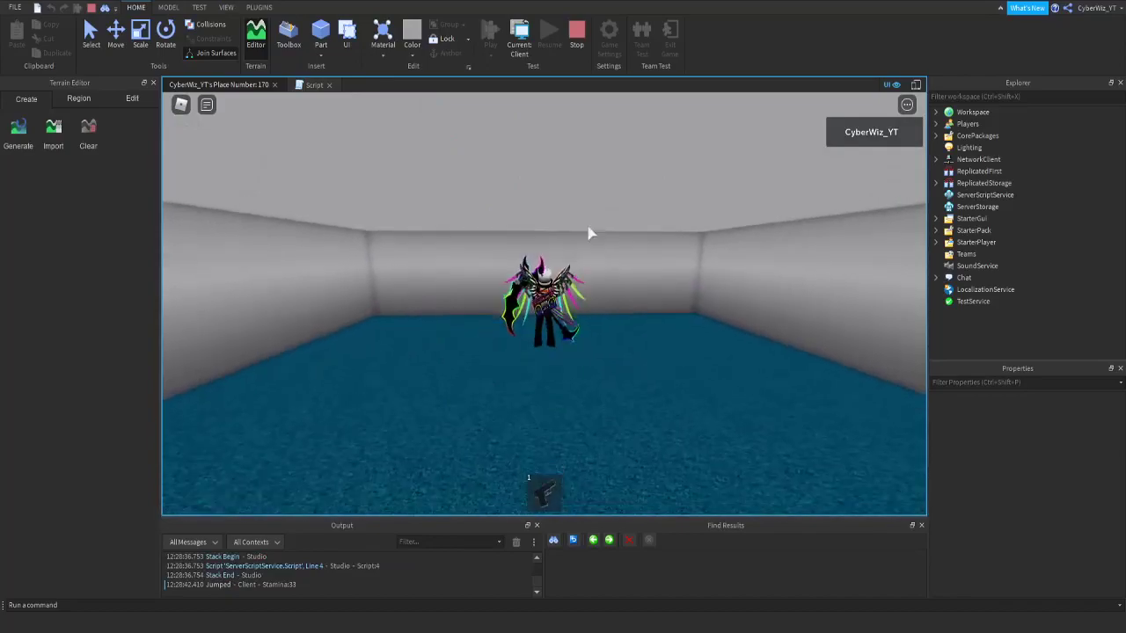
key(space)
Find the Stun error in the output log and open the StunScript line it refers to
scroll(272, 582, up, 5)
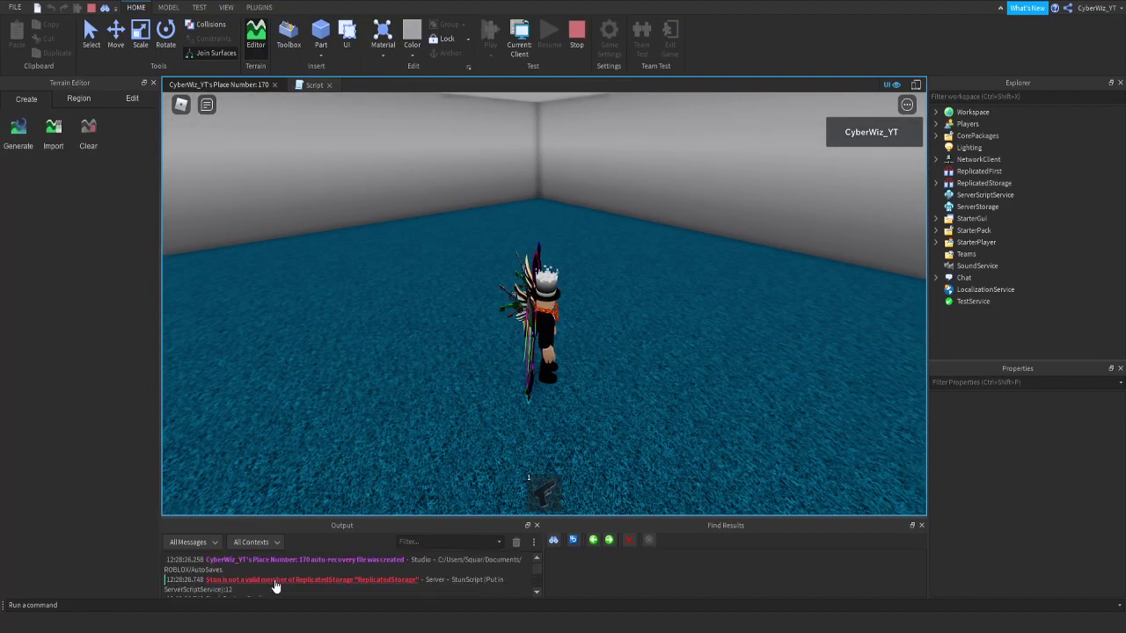
click(275, 588)
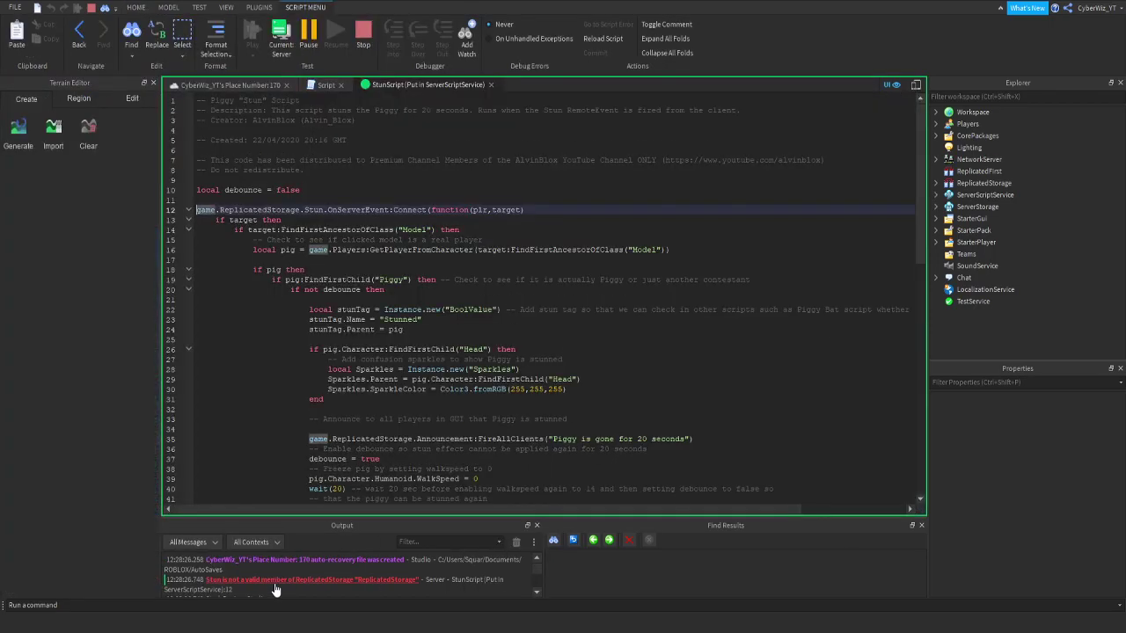